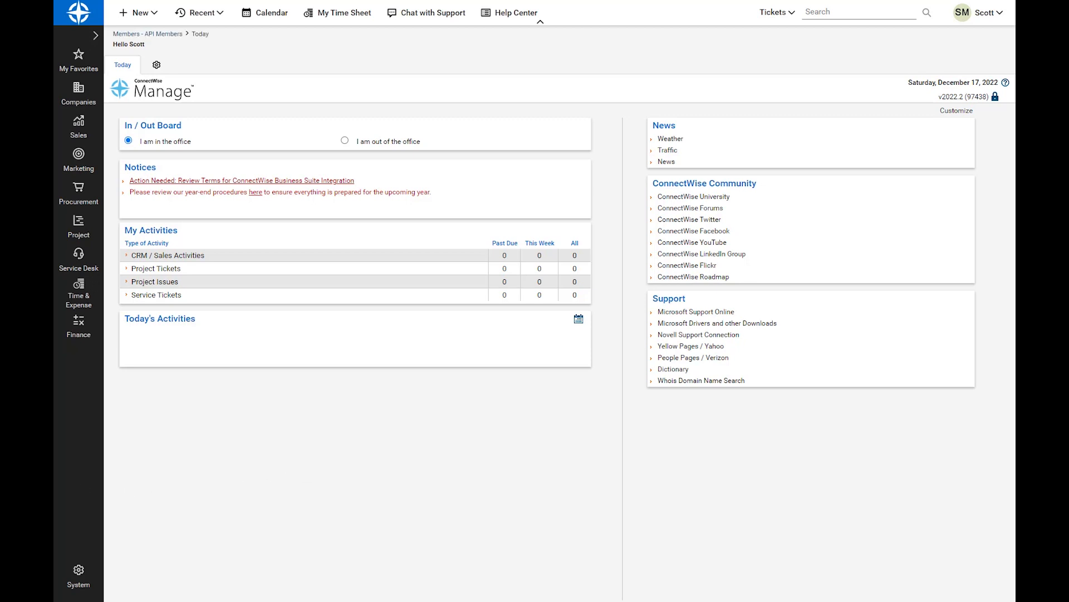
Open the list of public API keys belonging to the CWRMM API member
left_click(79, 576)
left_click(134, 94)
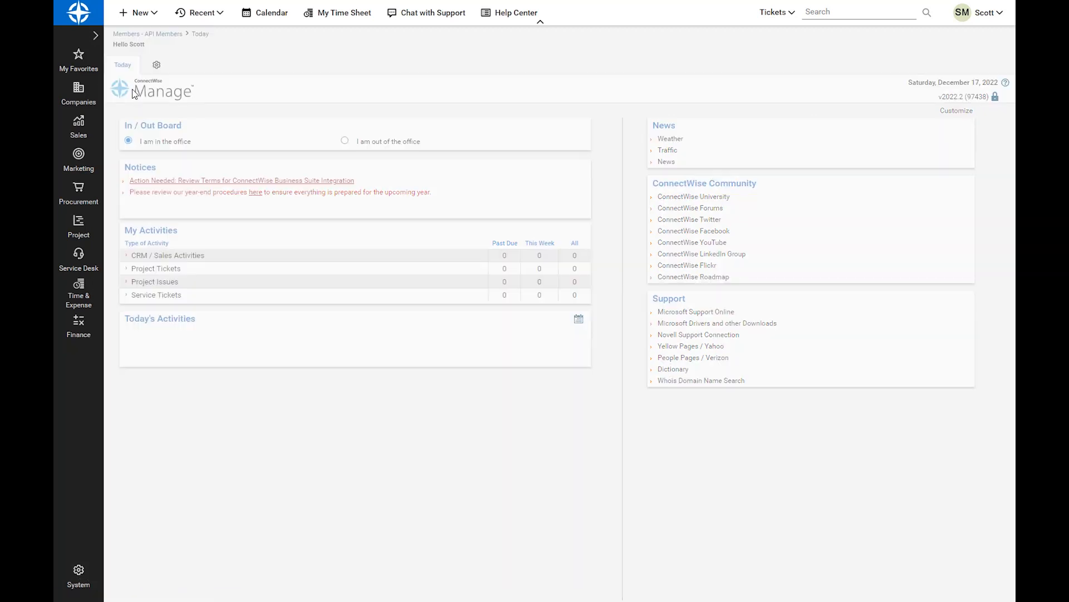
left_click(295, 66)
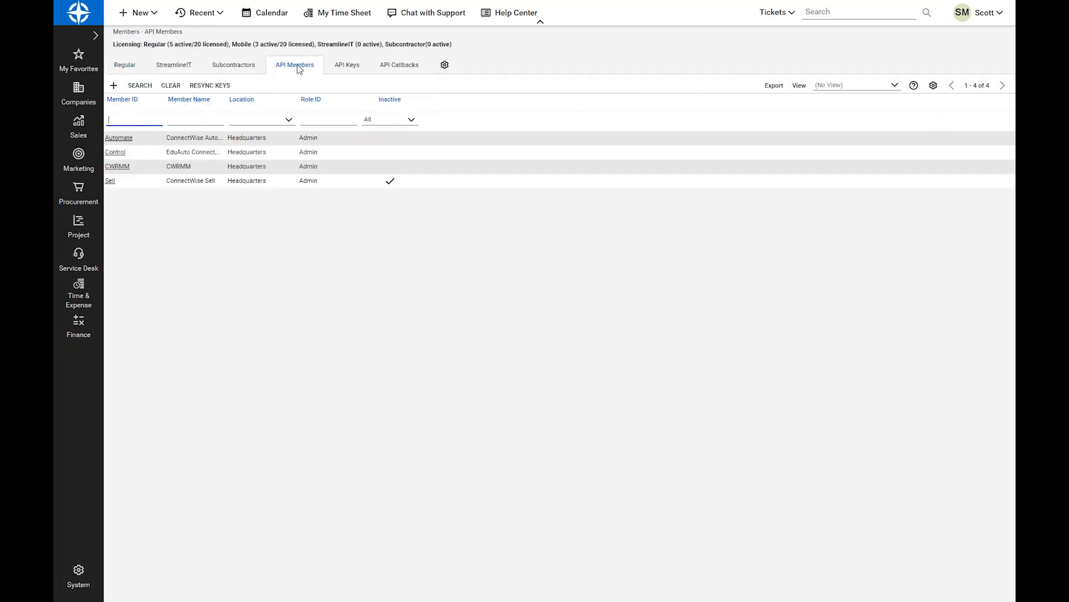
left_click(127, 166)
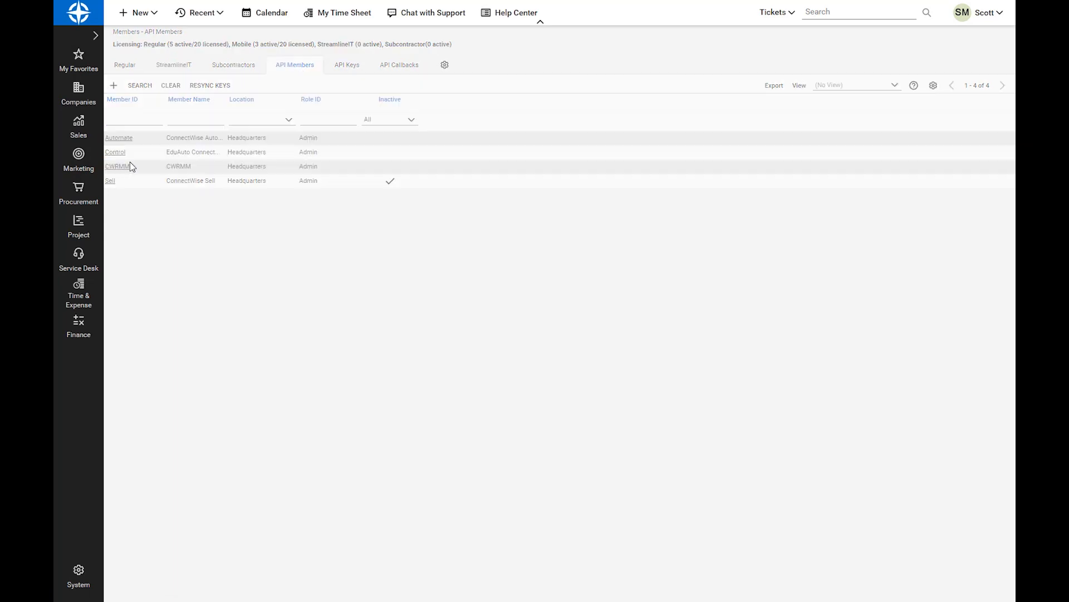
left_click(357, 68)
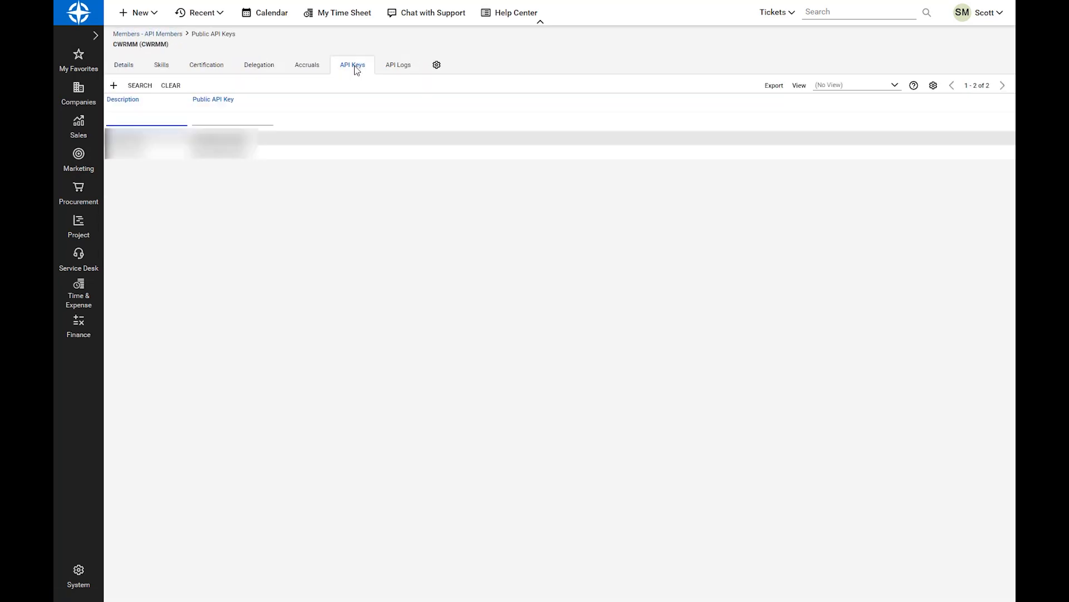
Create a public API key with the description CWRMM for this member, save it and close the record
left_click(114, 85)
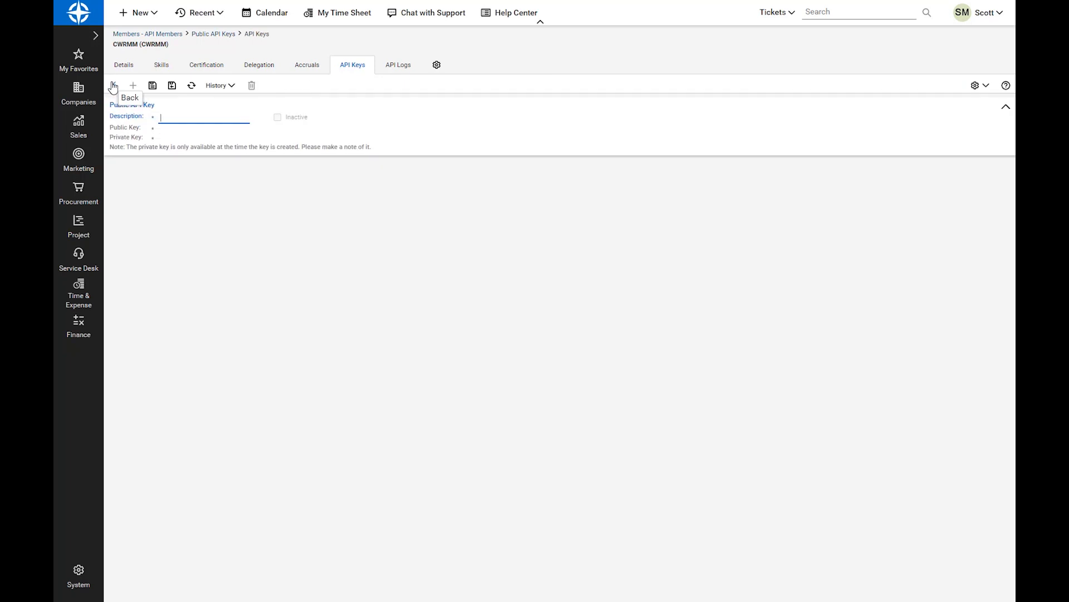
type("CWRMM")
left_click(155, 89)
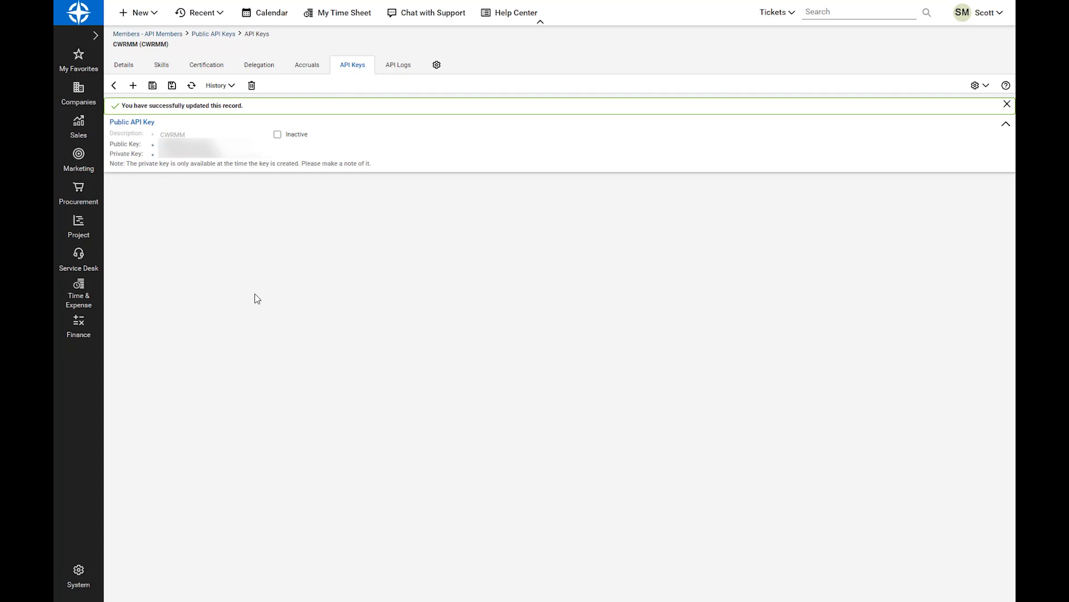
left_click(176, 87)
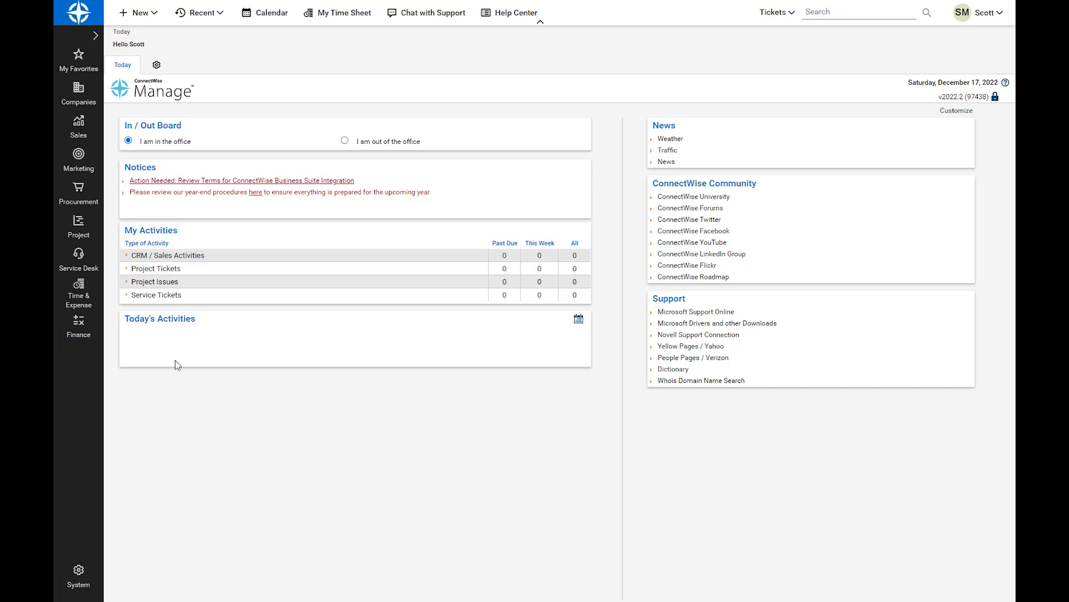
Find the Service Board table in the system setup tables and open its board list
left_click(84, 577)
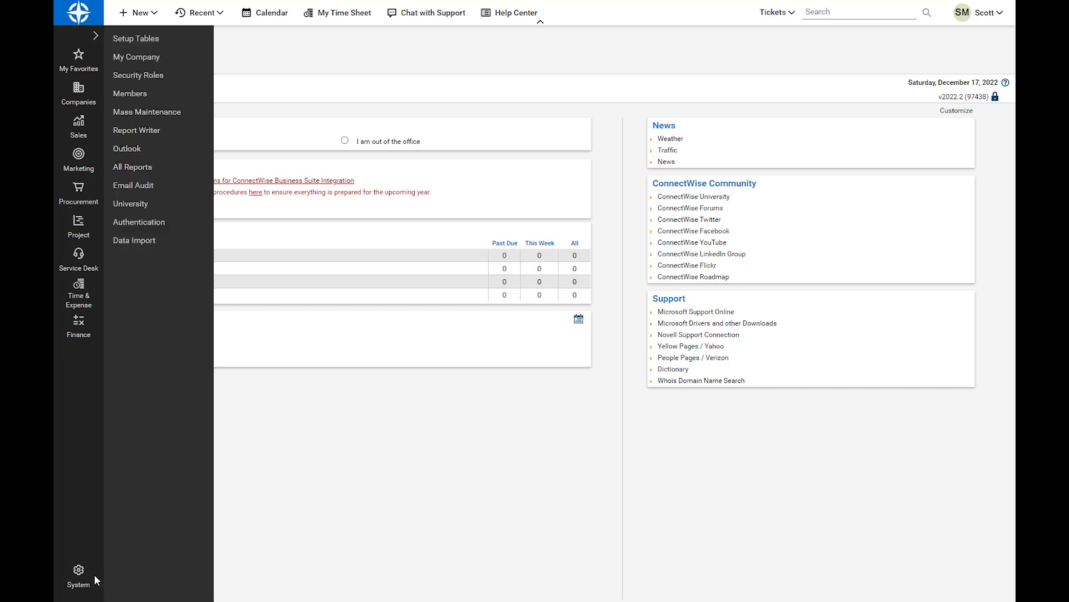
left_click(75, 573)
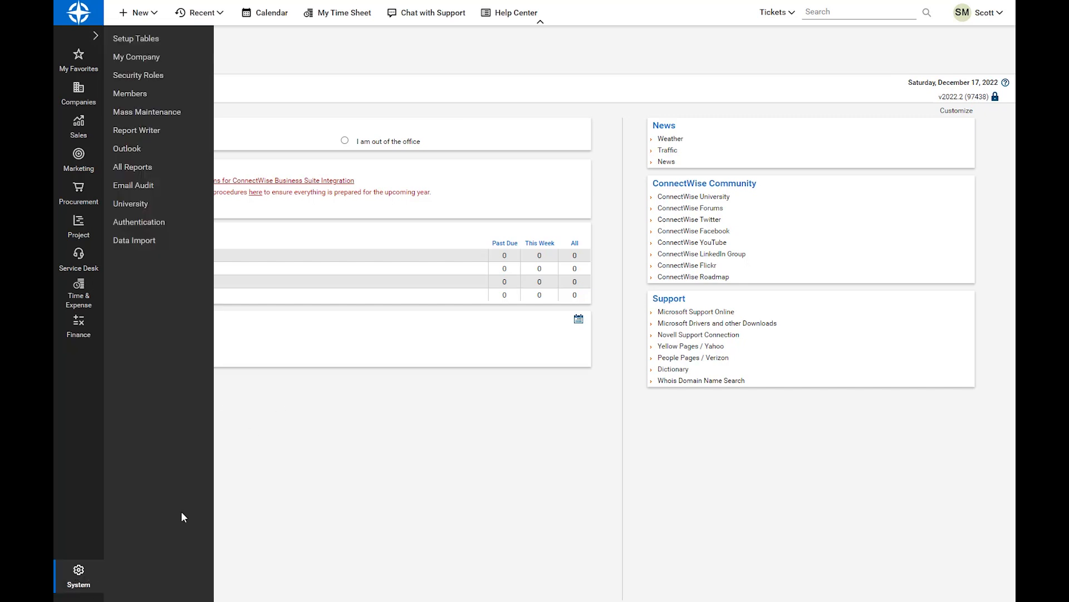
left_click(147, 40)
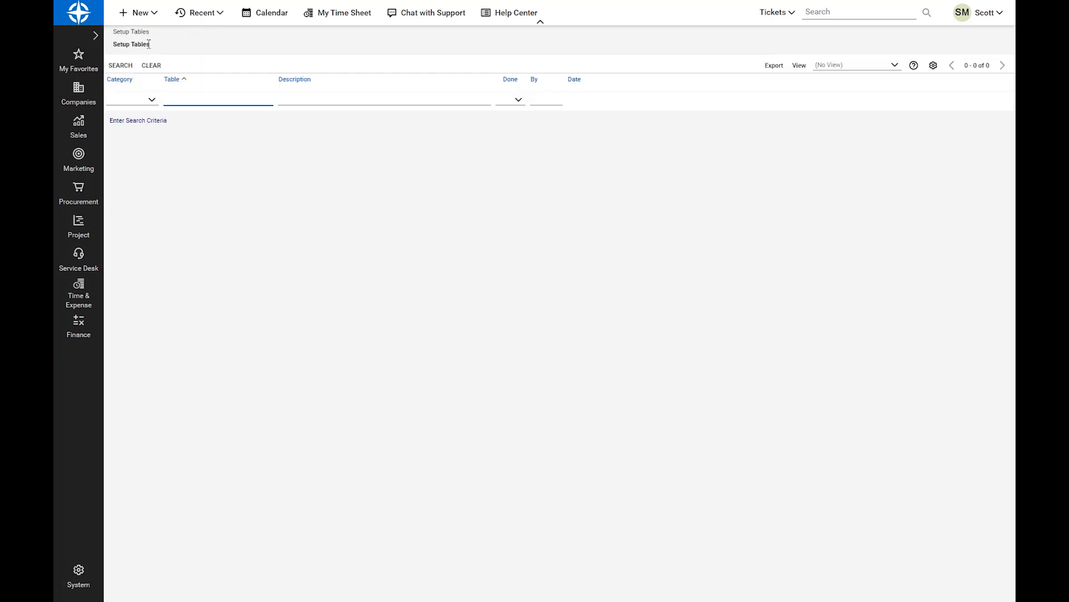
left_click(188, 100)
type("Service")
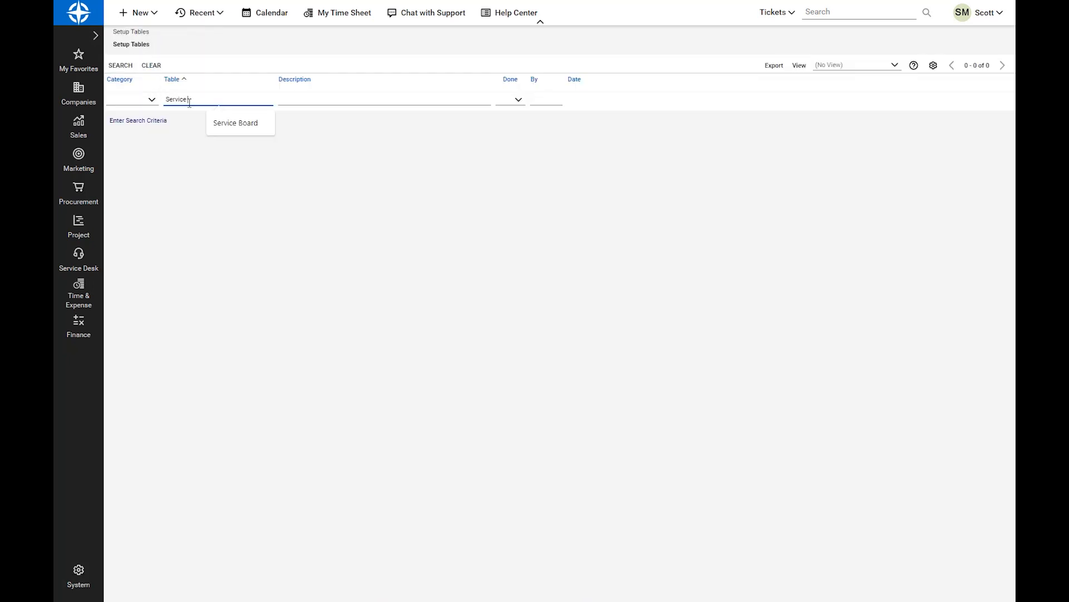
left_click(236, 123)
left_click(193, 118)
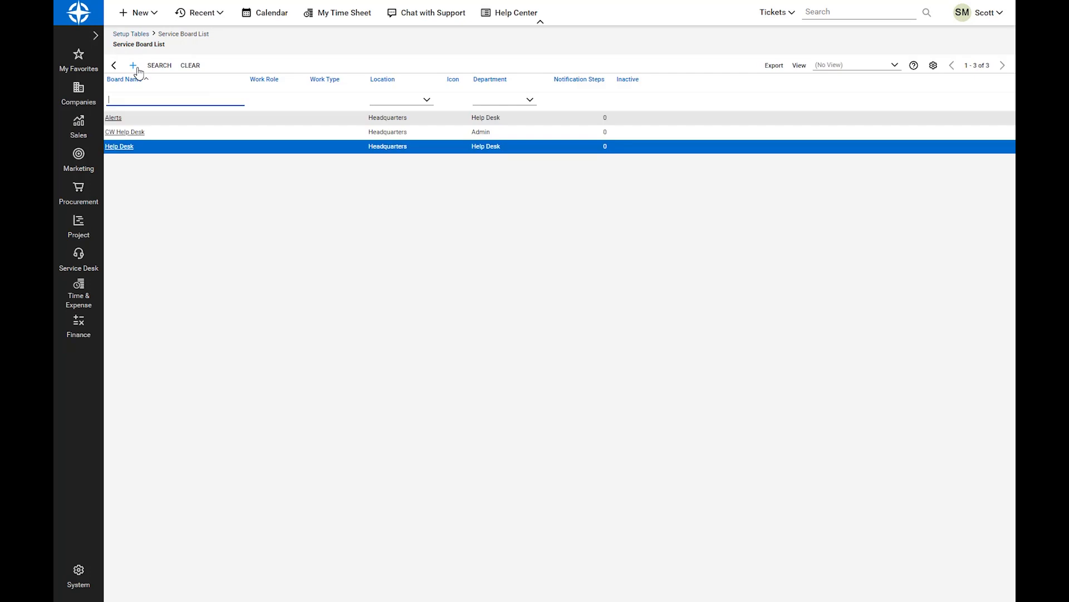
Create and save a service board named CW NOC with location Headquarters, department Admin and the Default Signoff Template
left_click(133, 66)
left_click(171, 147)
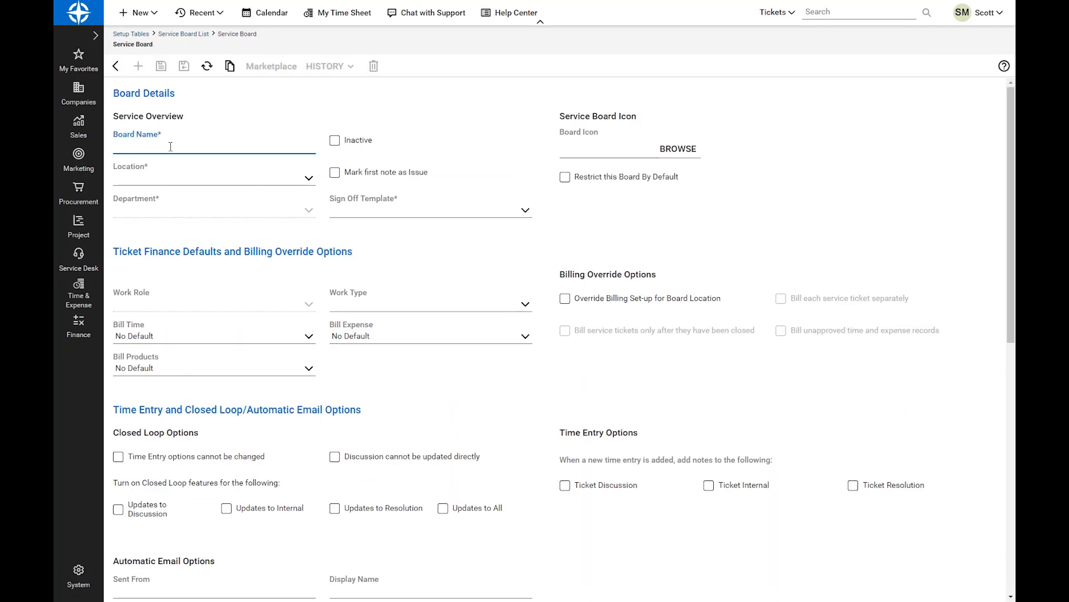
type("CW NOC")
left_click(307, 178)
left_click(300, 197)
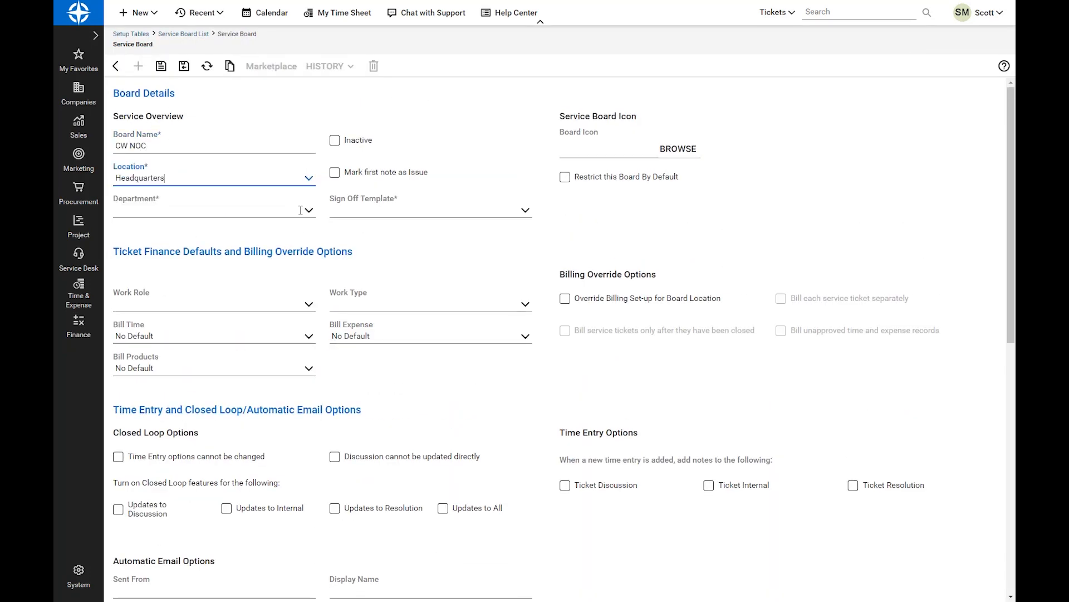
left_click(301, 210)
left_click(307, 222)
left_click(526, 211)
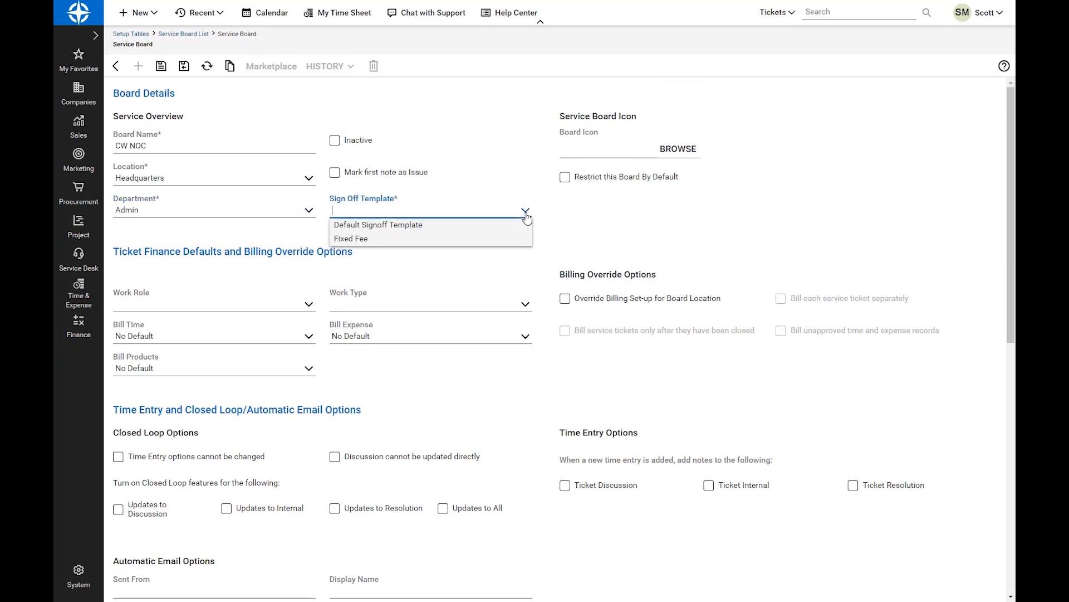
left_click(378, 224)
left_click(161, 65)
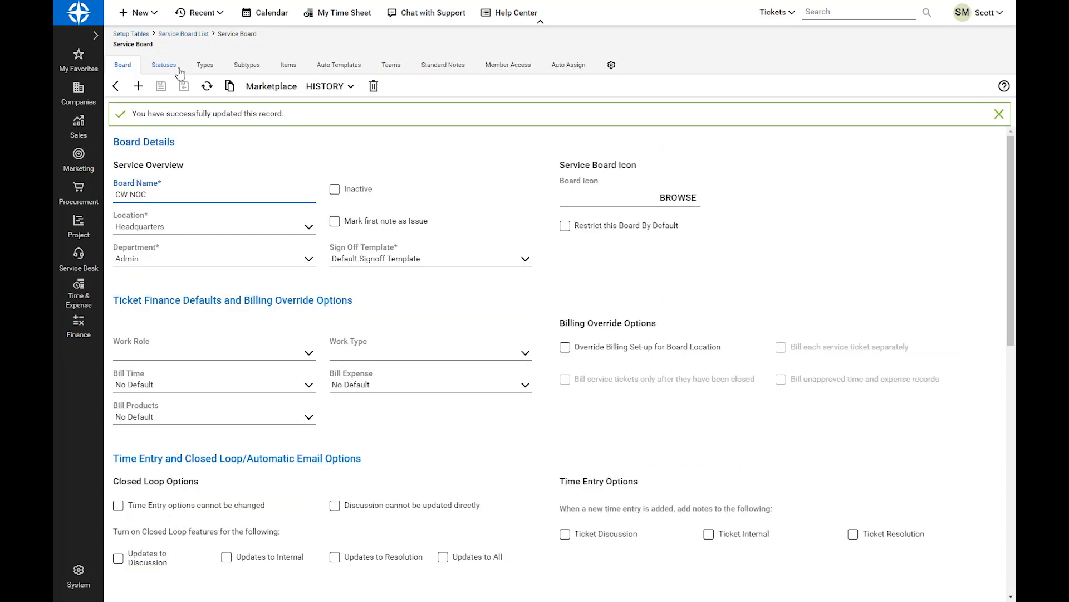
Add a default team described as NOC Management Team to the board, assign its team leader, and save and close it
left_click(397, 67)
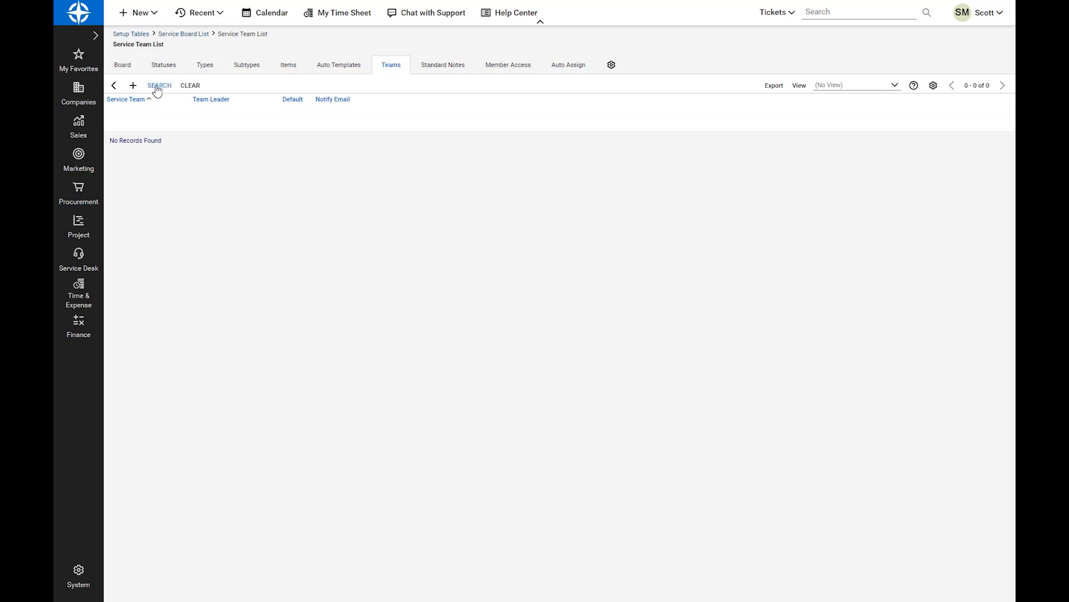
left_click(135, 86)
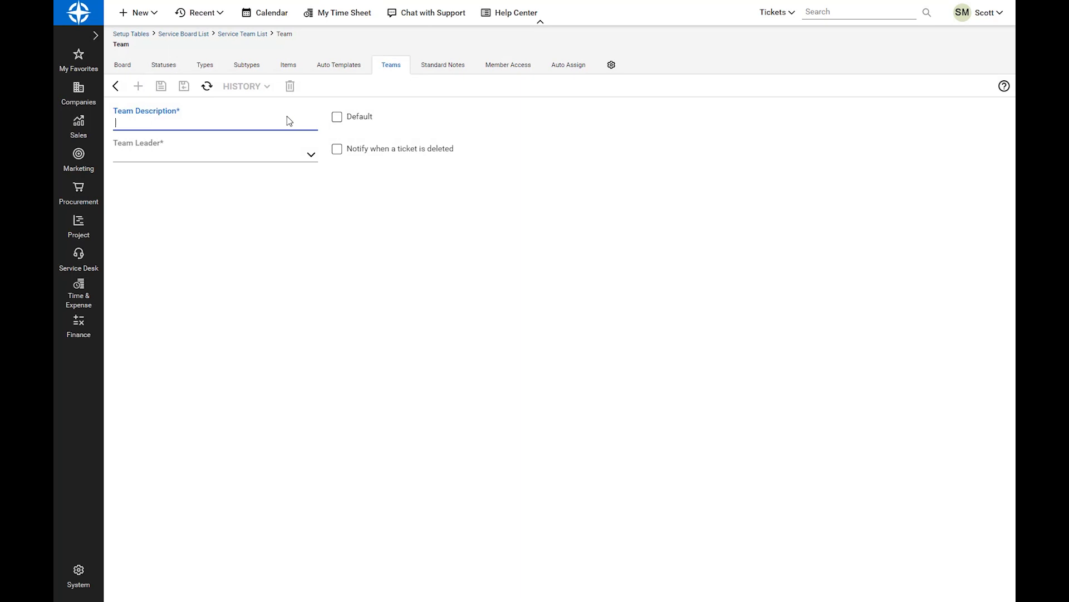
type("NOC Management Team")
left_click(312, 155)
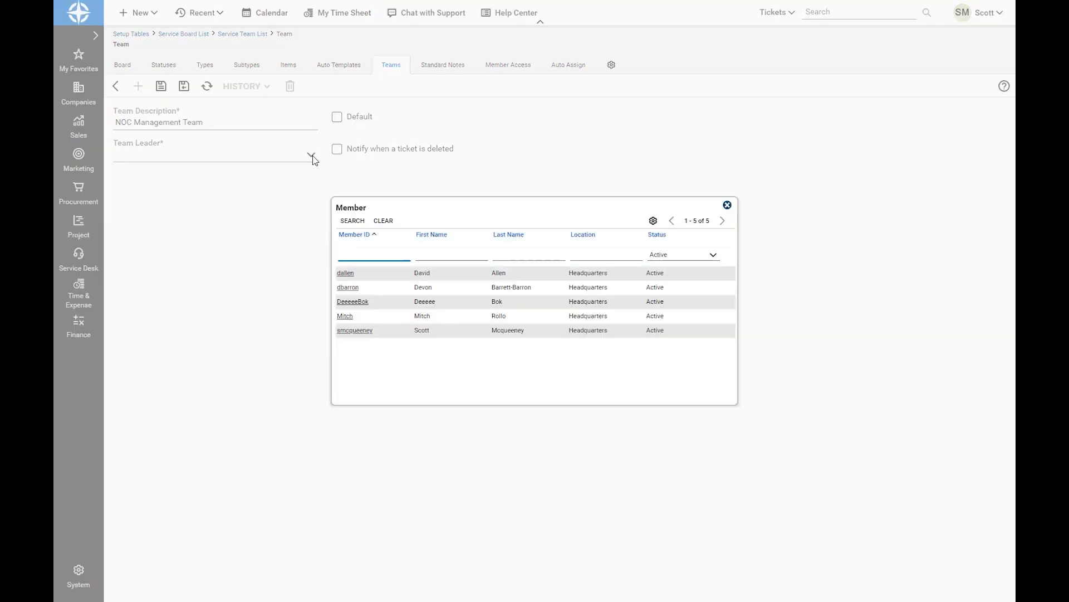
left_click(368, 334)
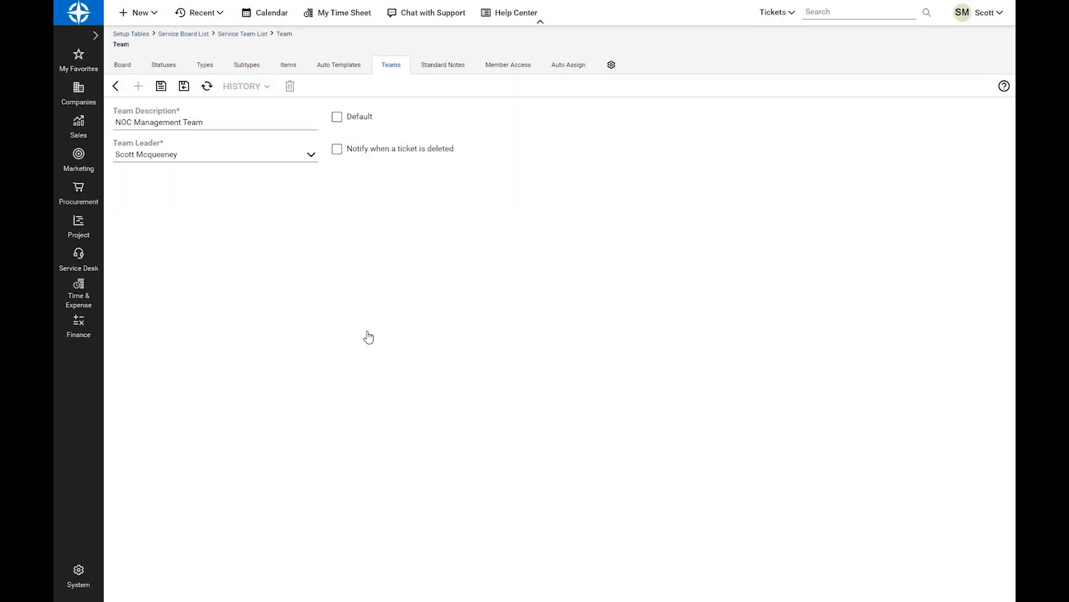
left_click(337, 117)
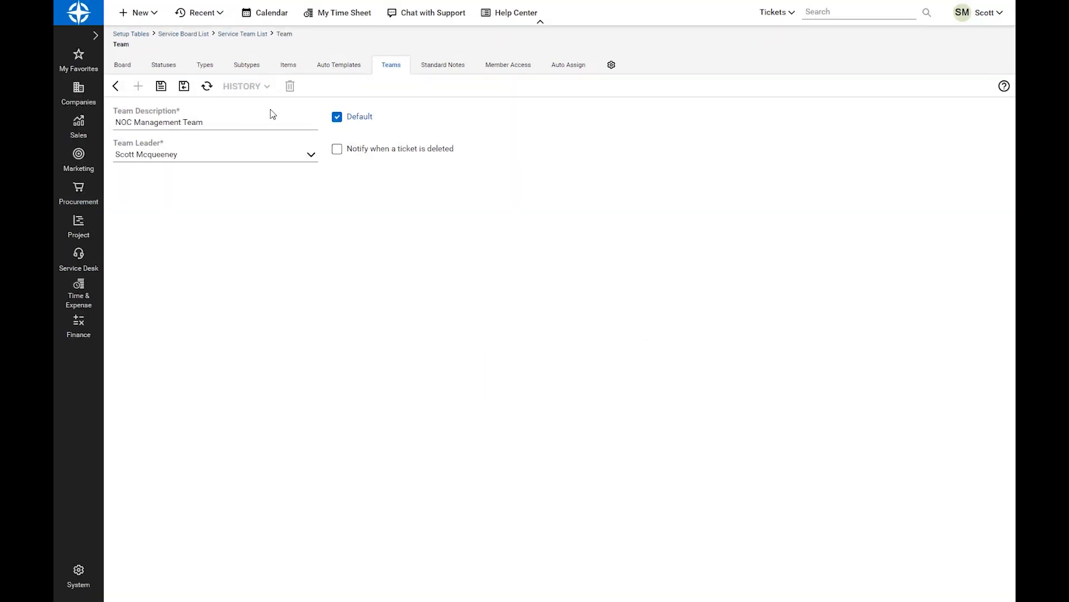
left_click(184, 86)
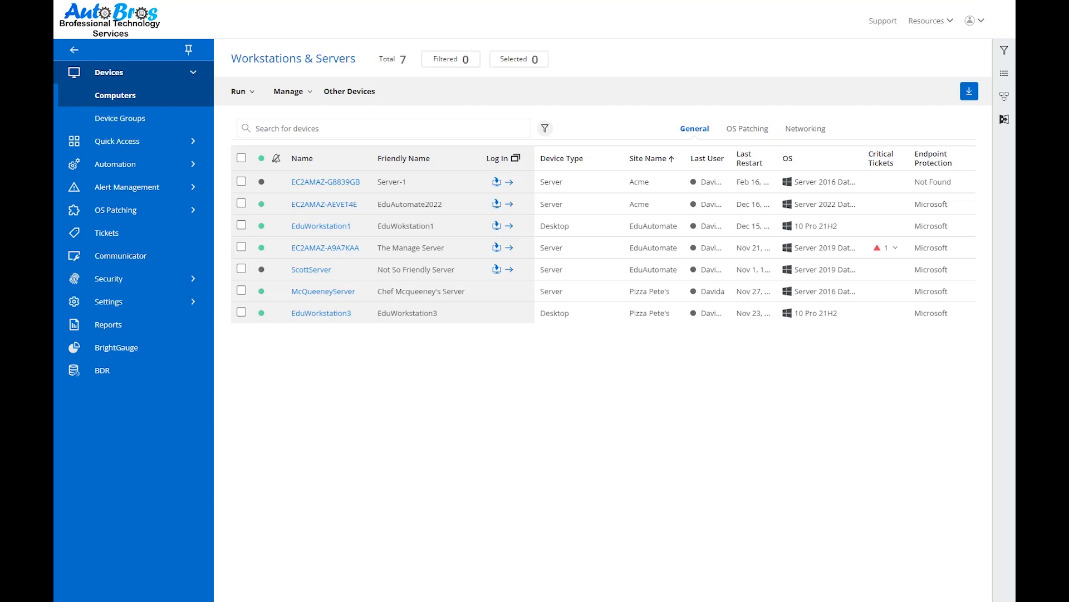
Switch to ConnectWise RMM, open the PSA Integration setup and choose ConnectWise Manage as the PSA to integrate
left_click(139, 302)
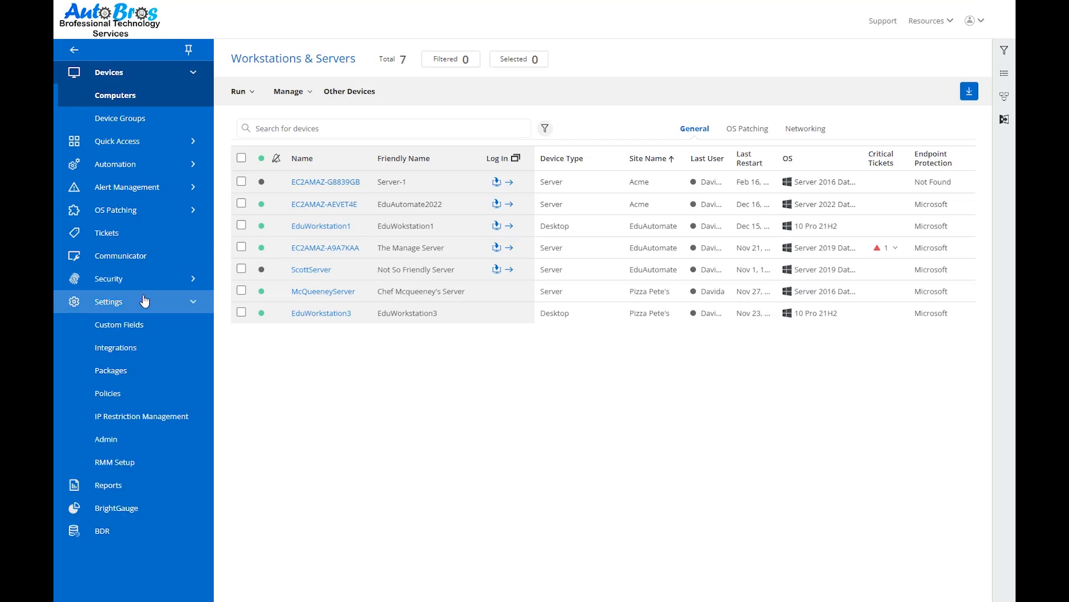
left_click(131, 450)
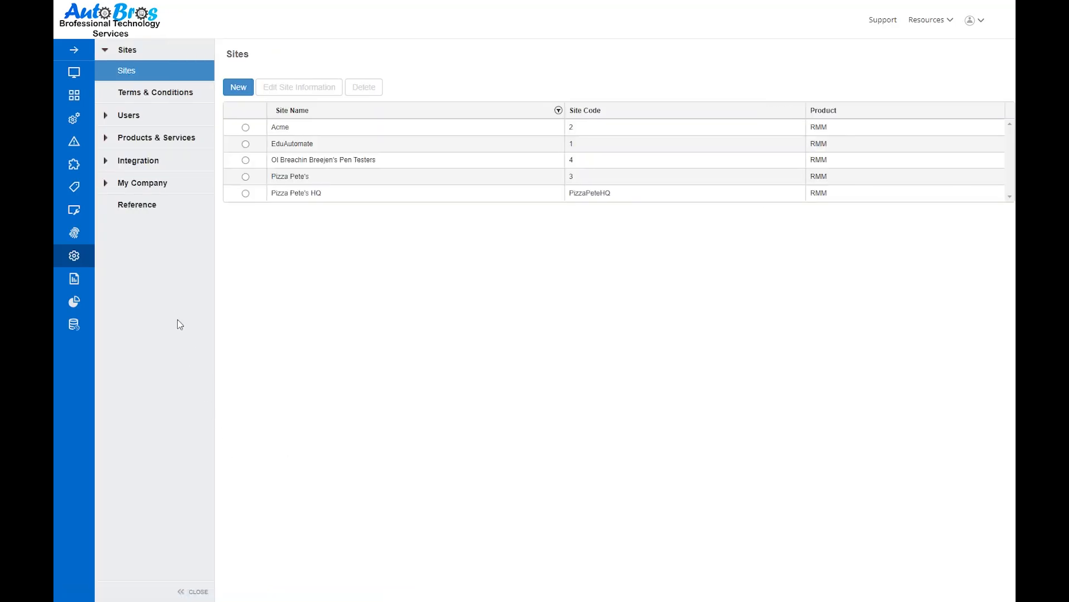
left_click(139, 161)
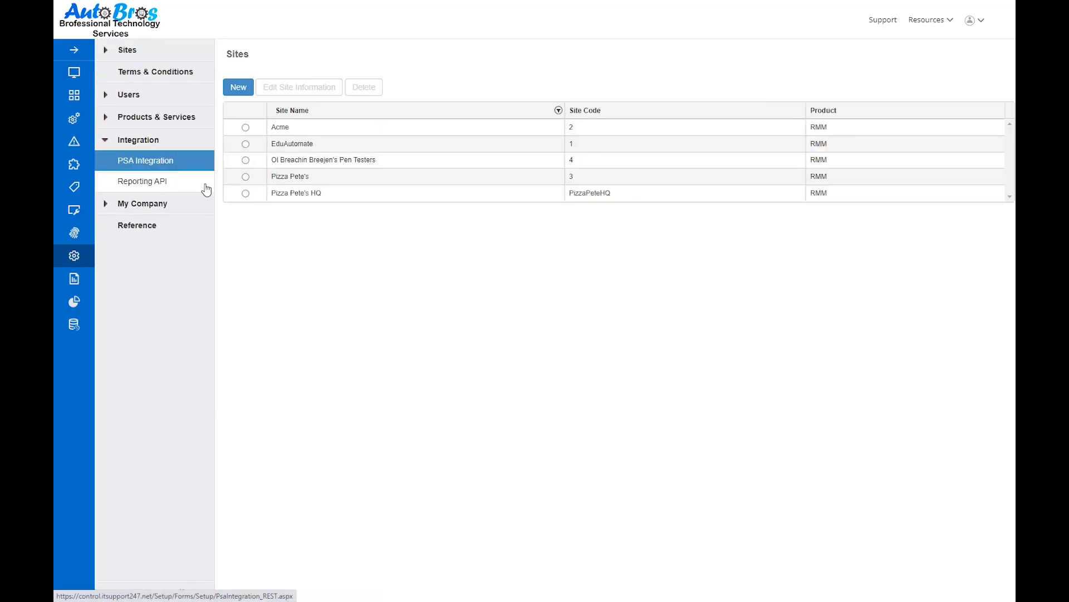
left_click(358, 101)
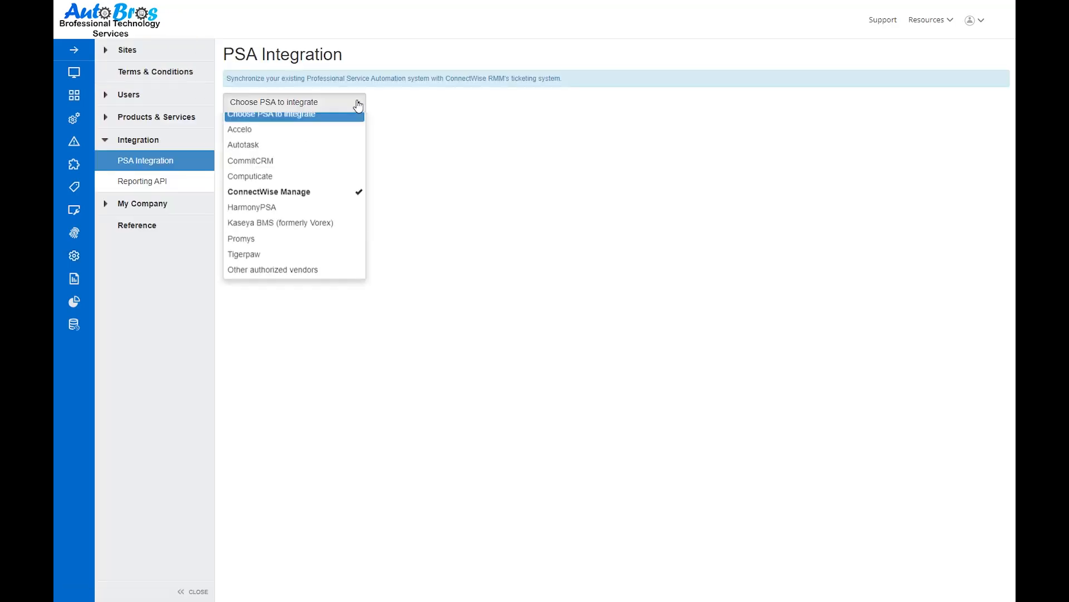
left_click(328, 206)
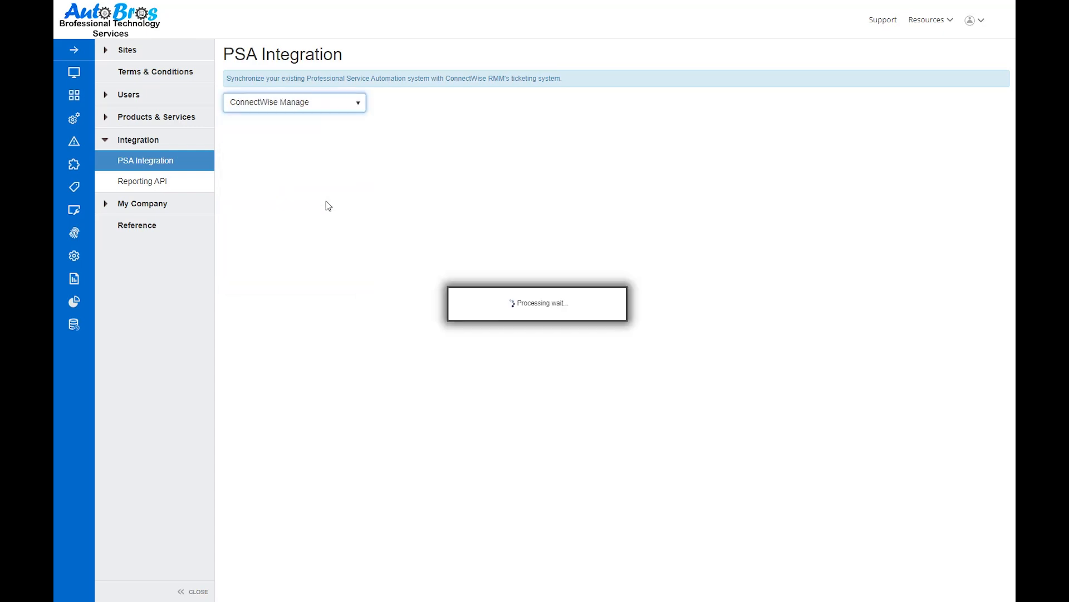
Enter the ConnectWise Manage site URL, login company eduautomate and the public and private API keys, and authorize the connection
left_click(270, 214)
key("ctrl+v")
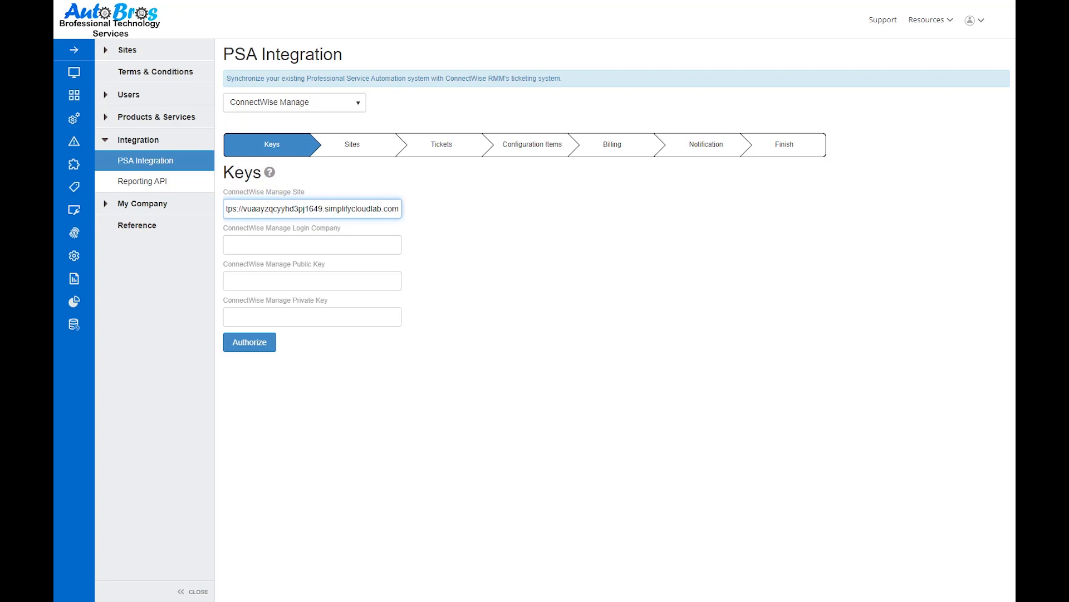
key("alt+Tab")
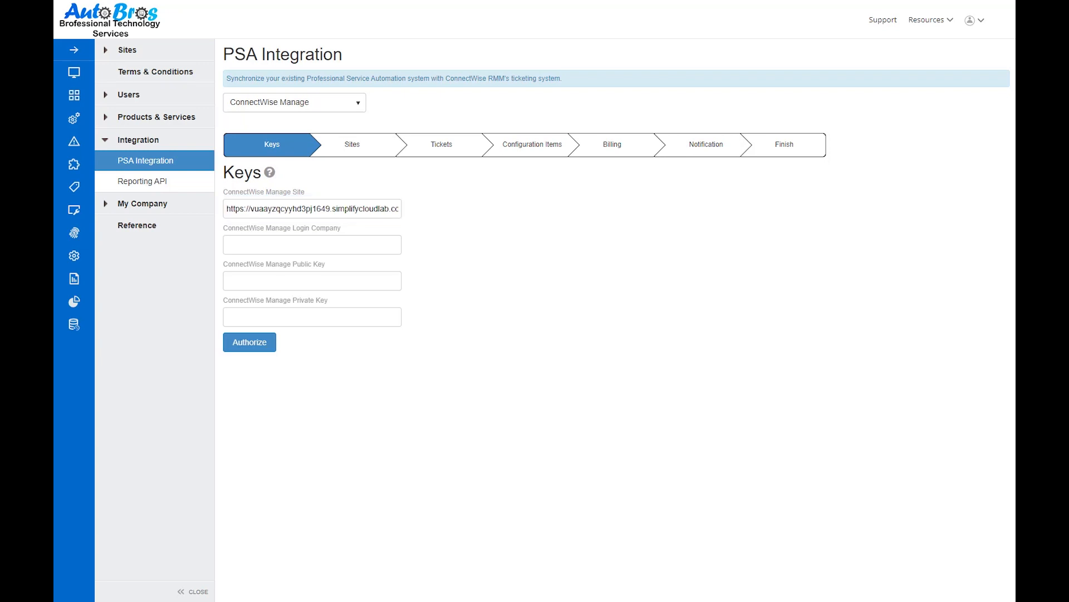
left_click(337, 245)
type("eduautomate")
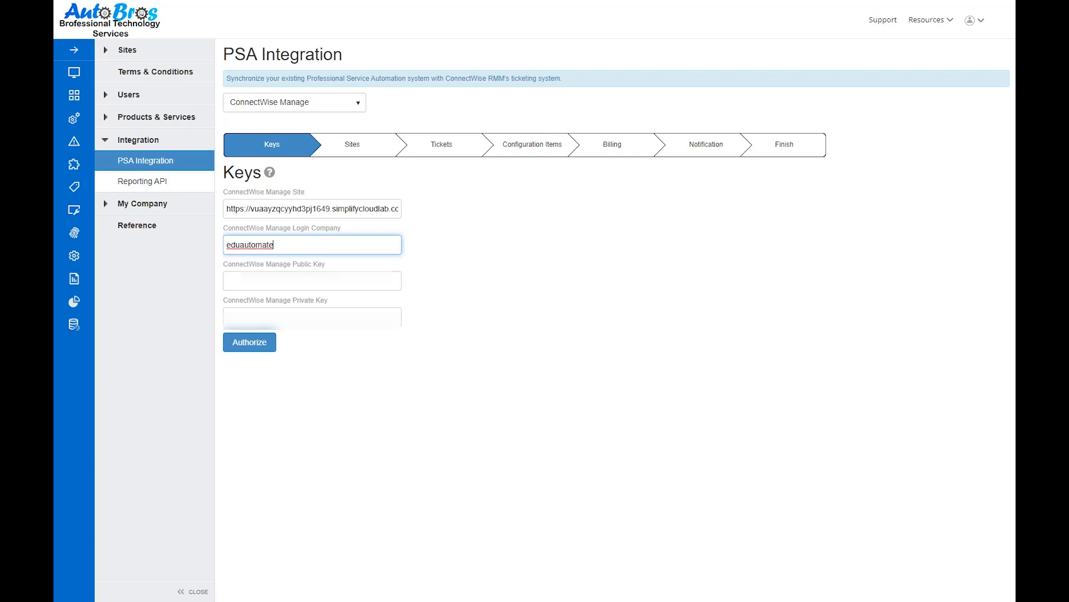
key("Tab")
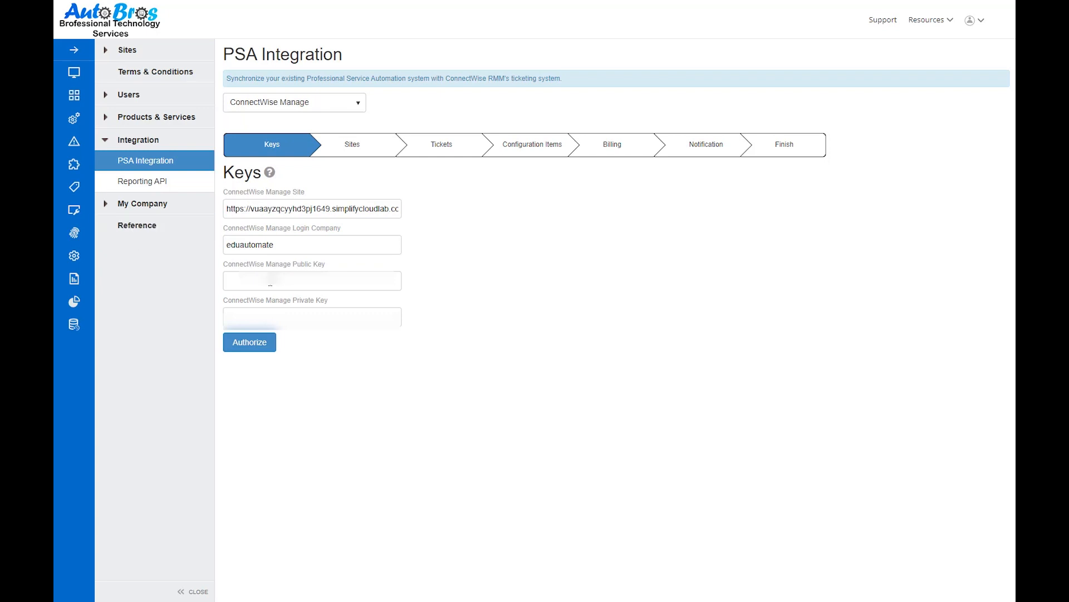
key("ctrl+v")
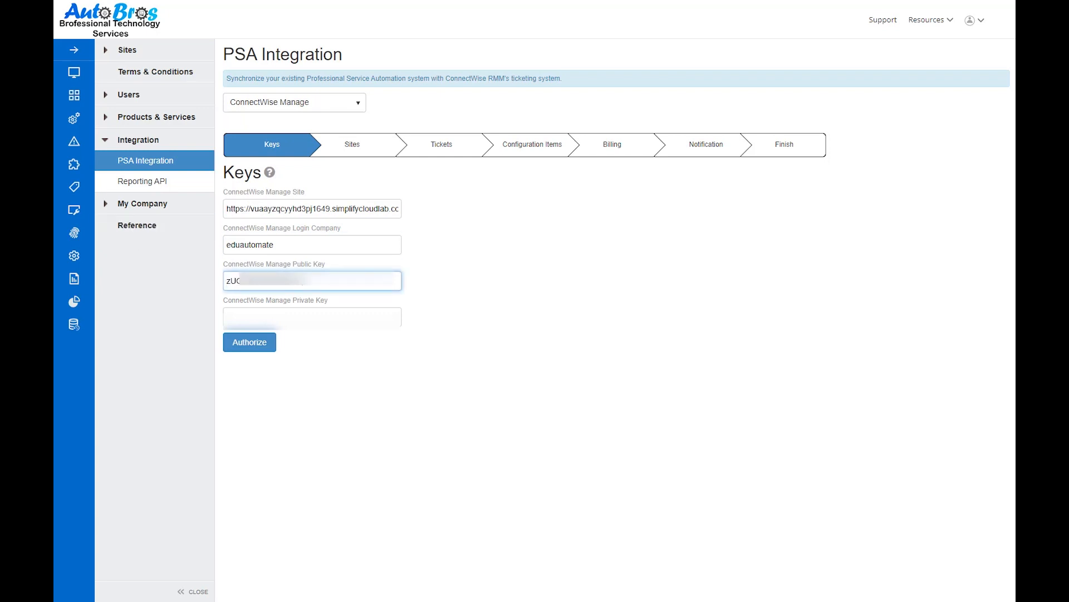
left_click(251, 344)
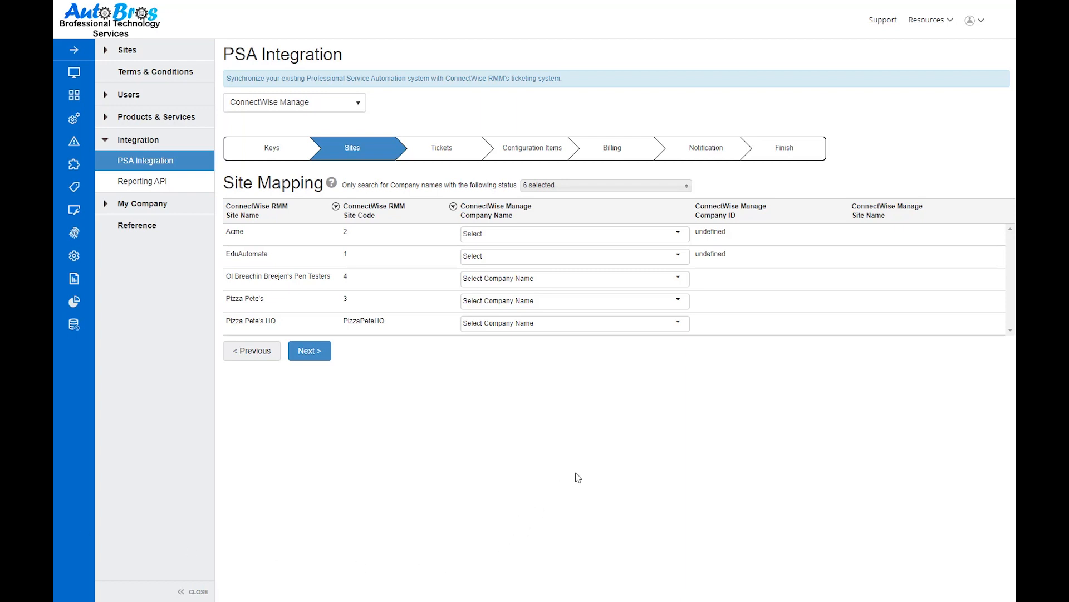
Map the EduAutomate site to the company eduautomate, and Pizza Pete's HQ to Pizza Petes with the HeadQuarters site
left_click(679, 258)
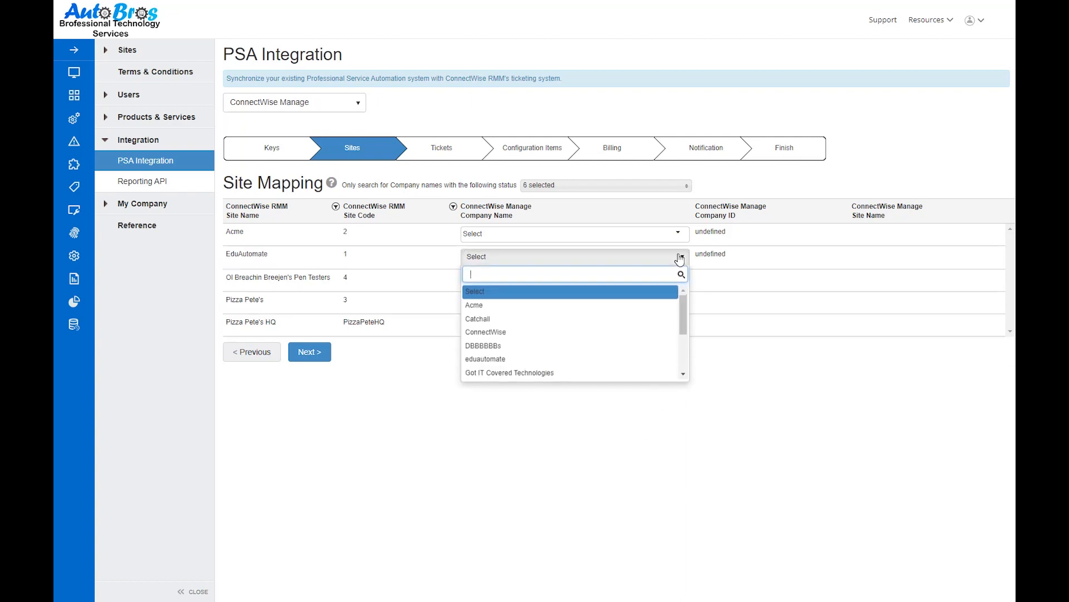
left_click(633, 359)
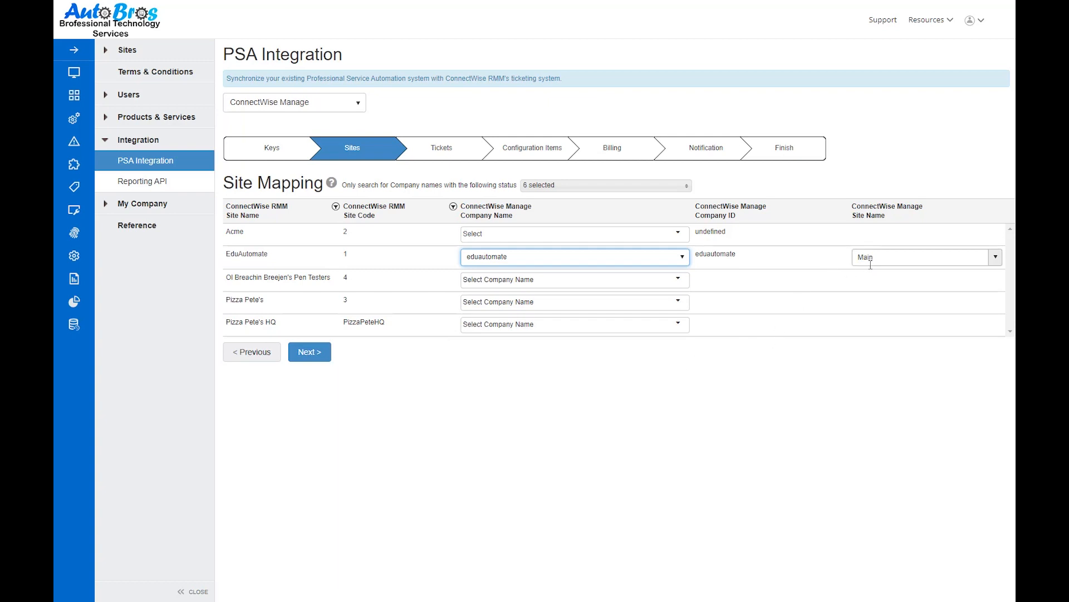
left_click(679, 325)
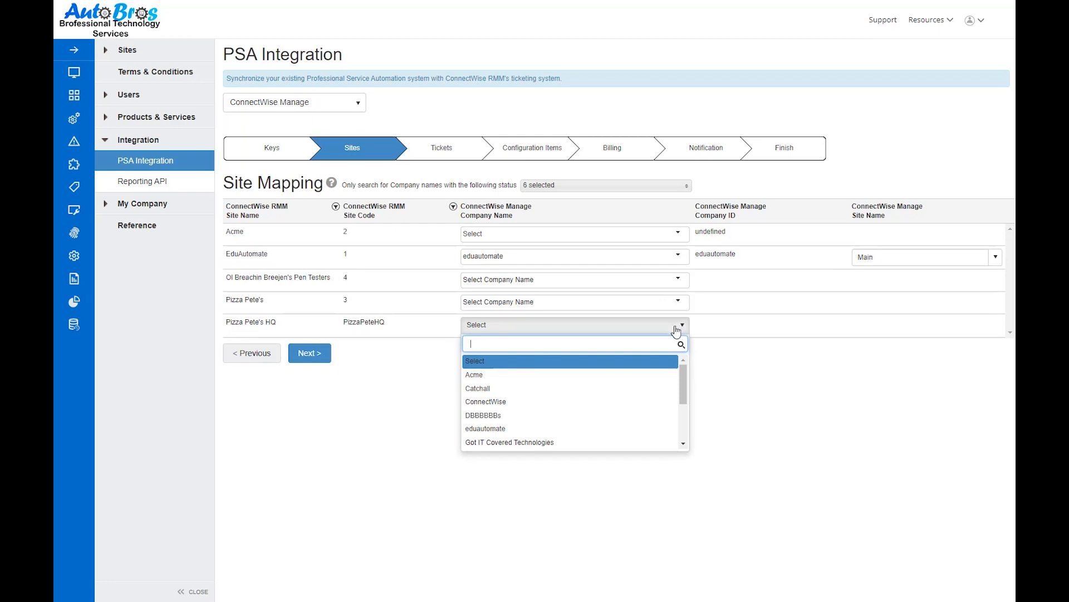
scroll(625, 430, "down", 2)
left_click(625, 428)
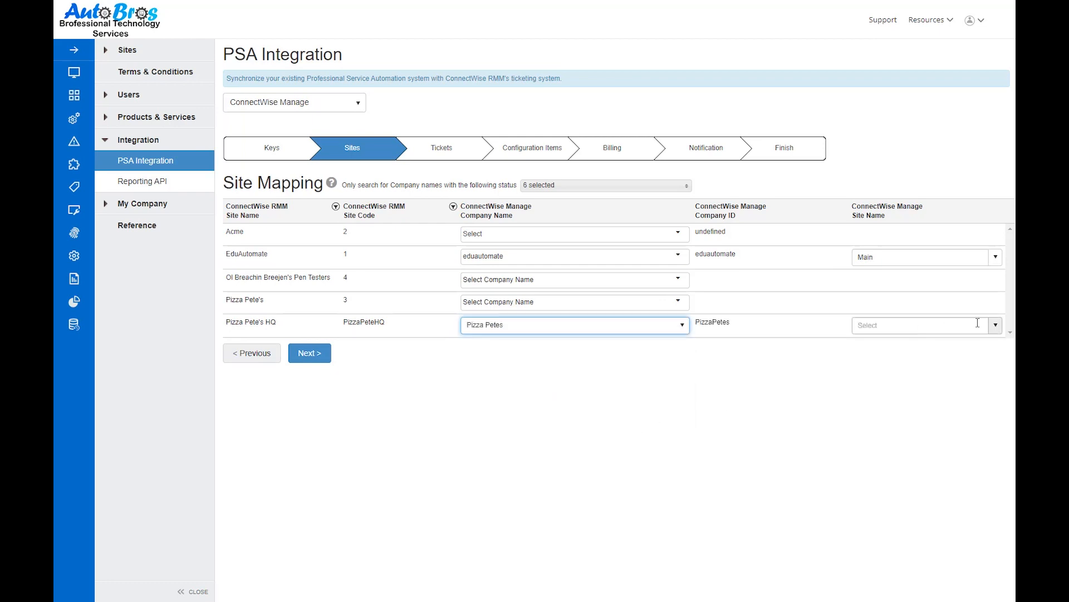
left_click(995, 325)
left_click(945, 356)
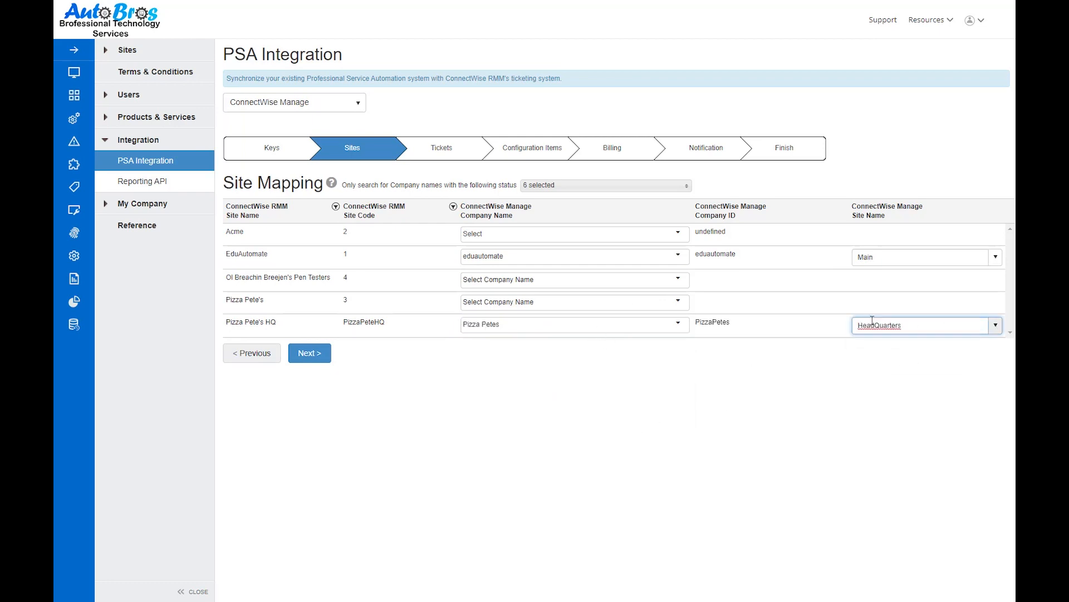
Map the Pizza Pete's site to the ConnectWise Manage company Pizza Petes with the site name Main
left_click(602, 302)
scroll(571, 416, "down", 3)
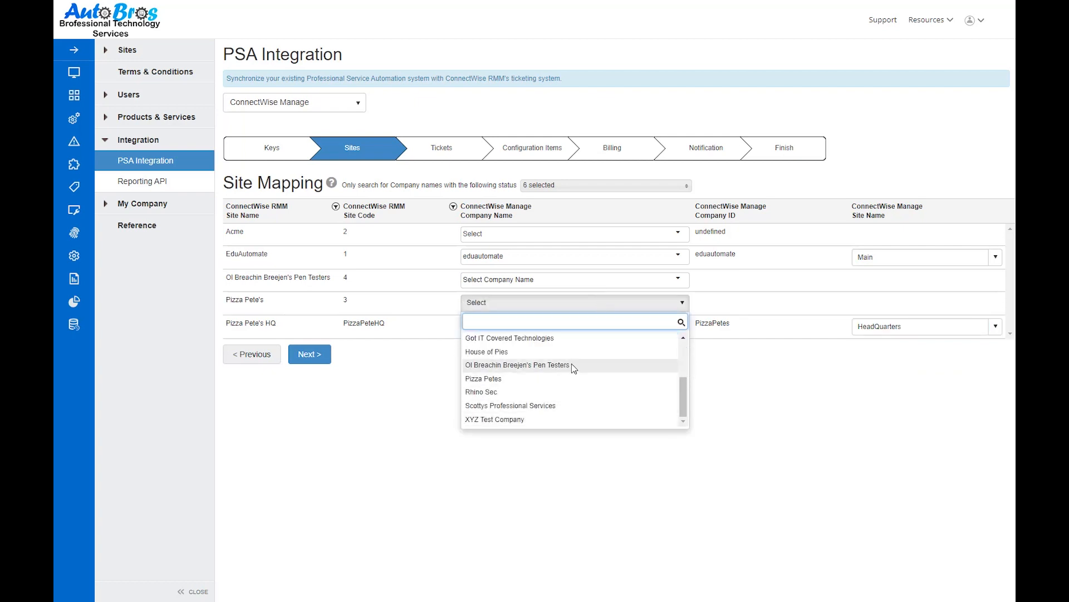
left_click(625, 378)
left_click(968, 303)
left_click(968, 320)
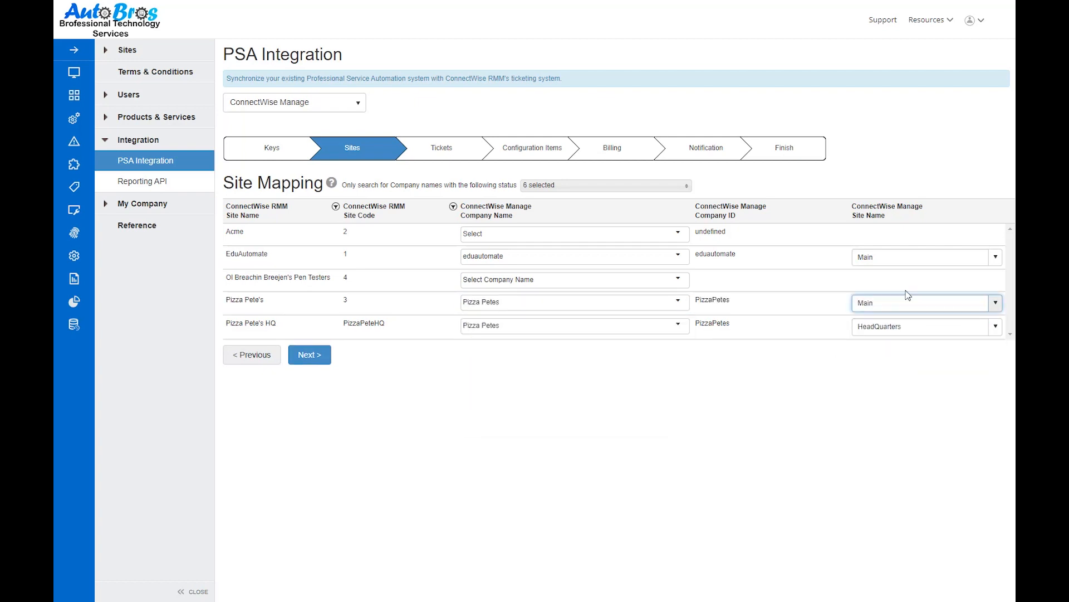
Map the Ol Breachin Breejen's Pen Testers and Acme sites to their same-named companies and continue to ticket mapping
left_click(577, 280)
left_click(580, 370)
left_click(577, 234)
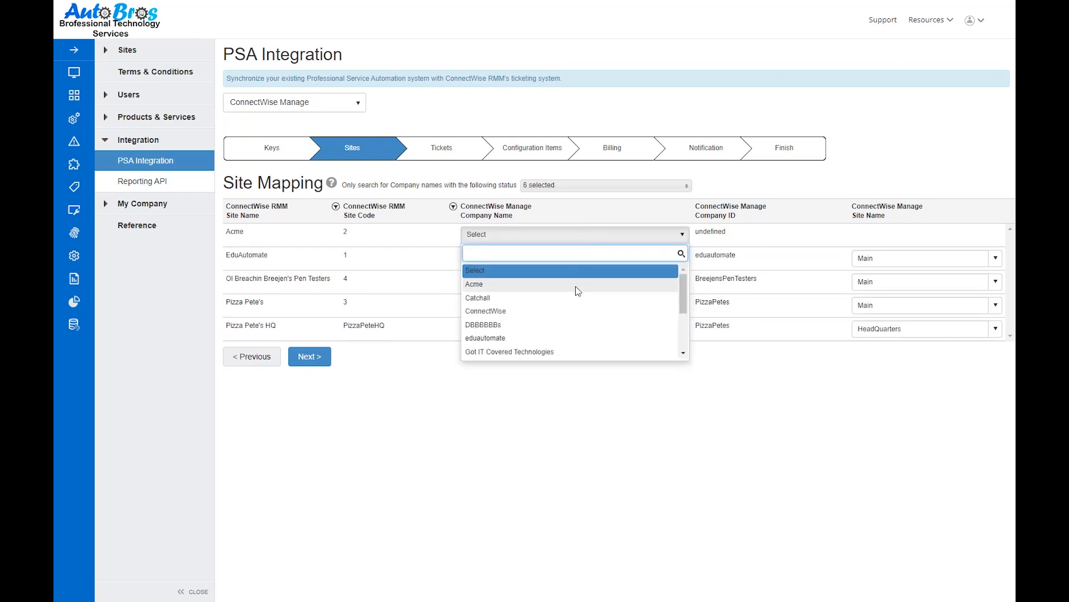
left_click(578, 284)
left_click(310, 357)
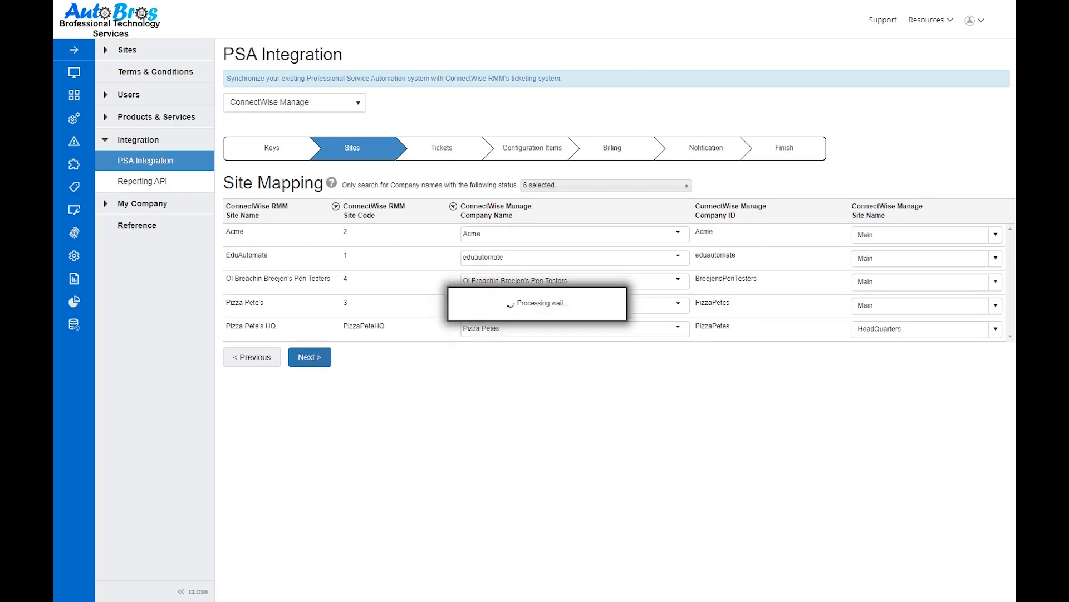
Map RMM ticket priorities Low to Priority 4 - Low, Medium to Priority 3 - Medium and Emergency to Priority 1 - Critical
left_click(533, 218)
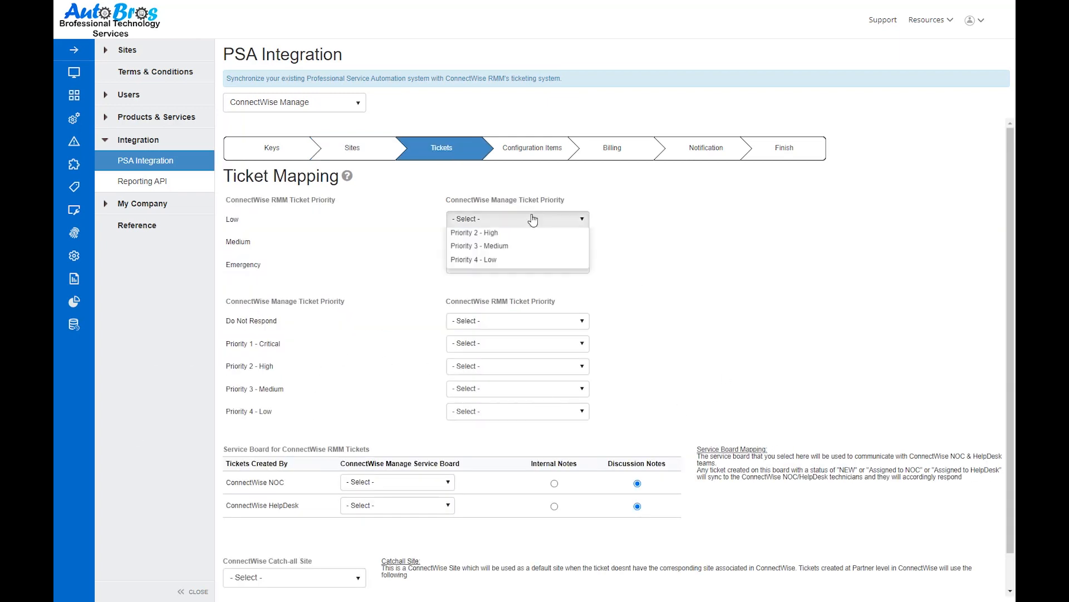
left_click(490, 303)
left_click(500, 242)
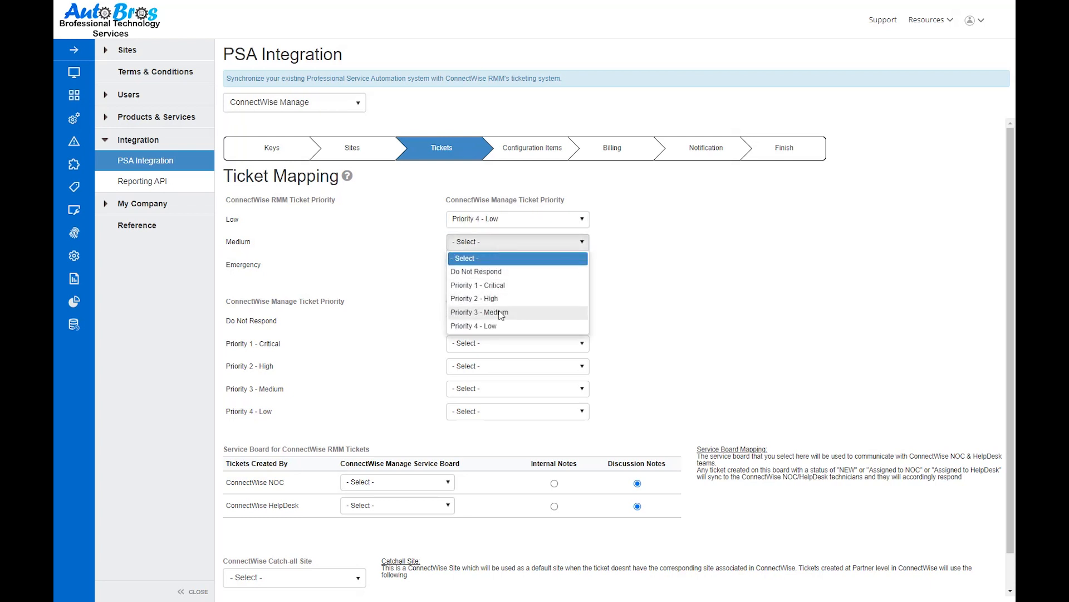
left_click(500, 314)
left_click(500, 264)
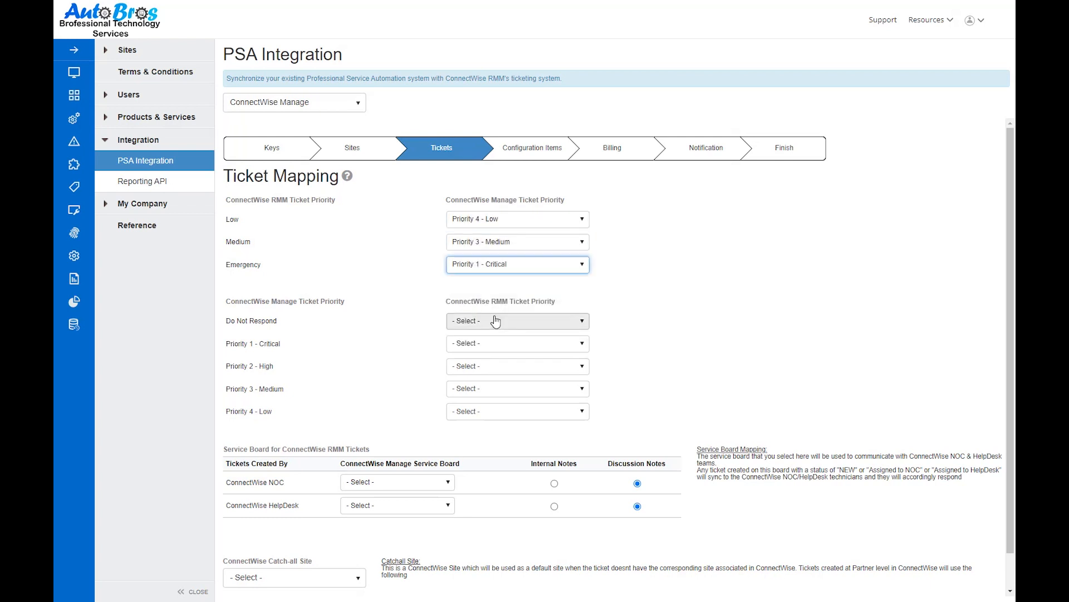
Map Manage priorities Do Not Respond and Priority 4 to Low, Priority 1 and 2 to Emergency, and Priority 3 to Medium
left_click(577, 321)
left_click(485, 351)
left_click(490, 348)
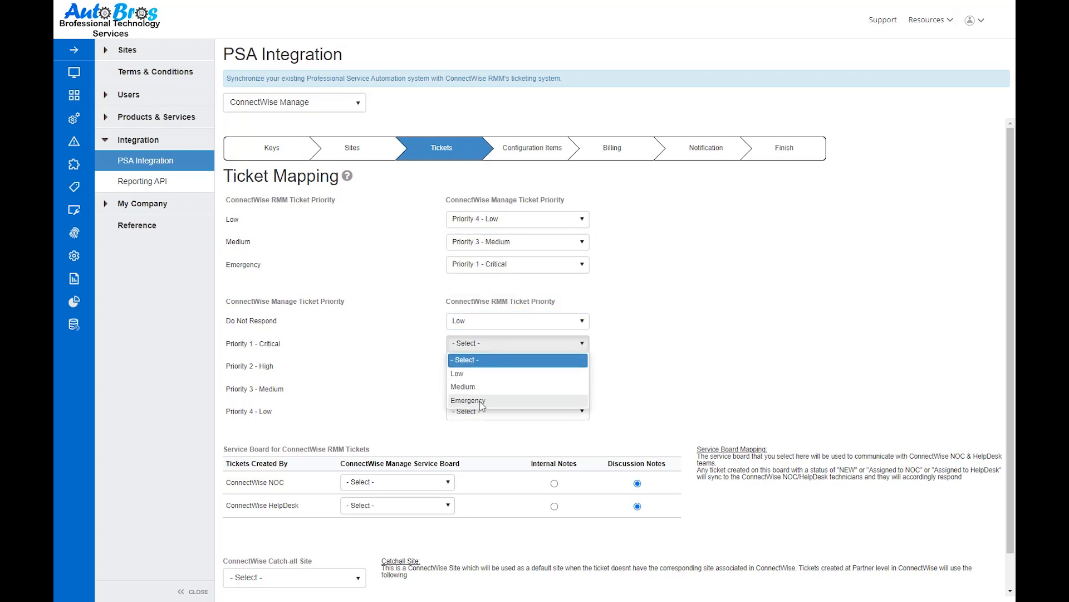
left_click(468, 400)
left_click(484, 366)
left_click(468, 422)
left_click(480, 390)
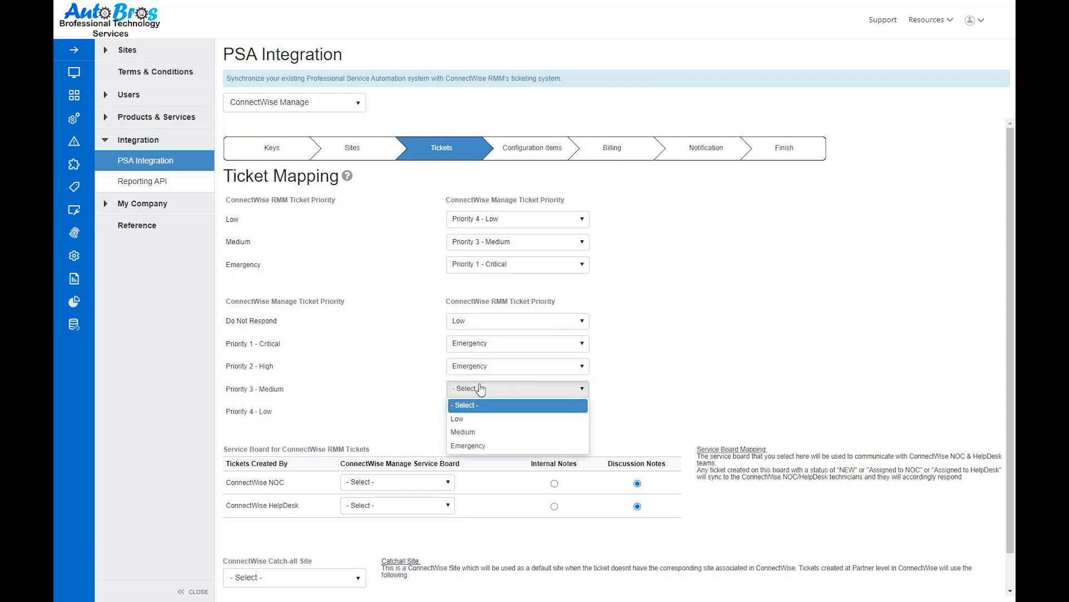
left_click(470, 432)
left_click(476, 411)
left_click(475, 438)
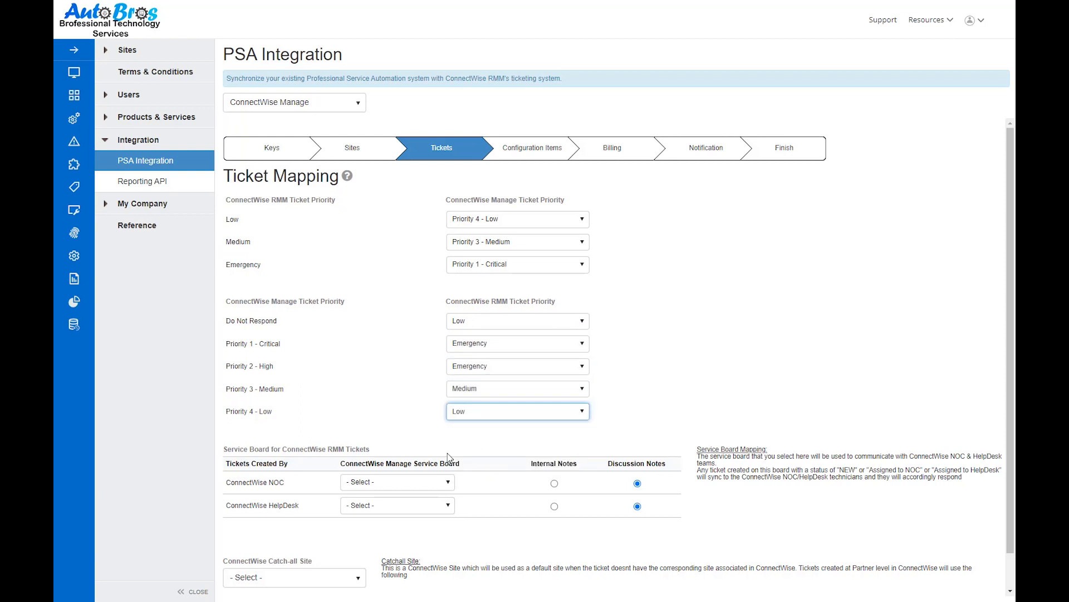
Assign the CW NOC service board to tickets created by ConnectWise NOC, dismissing the helper tooltip
left_click(430, 483)
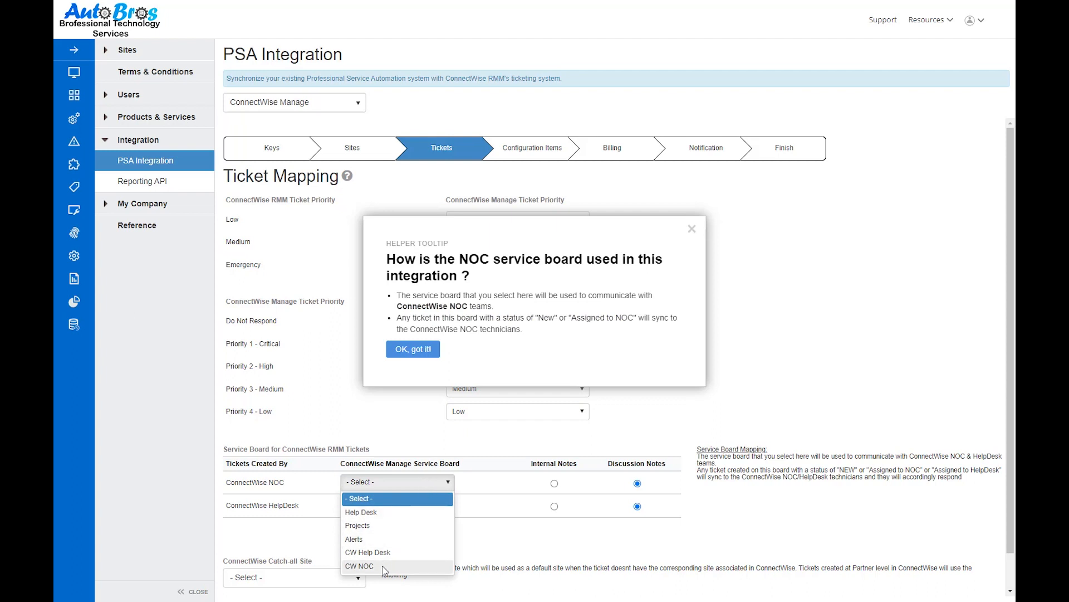
left_click(413, 349)
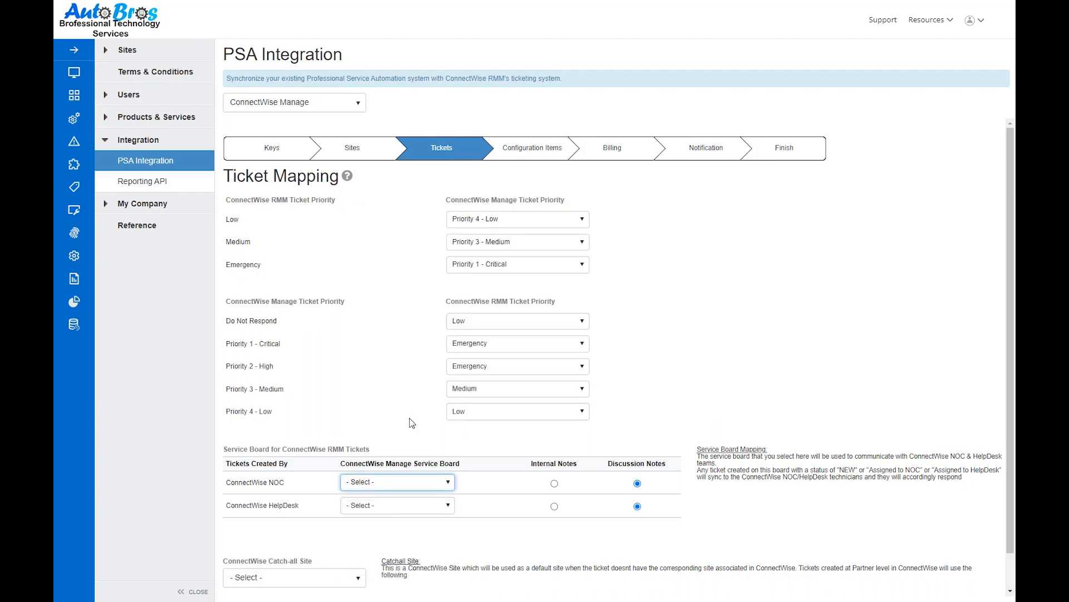
left_click(371, 489)
left_click(391, 553)
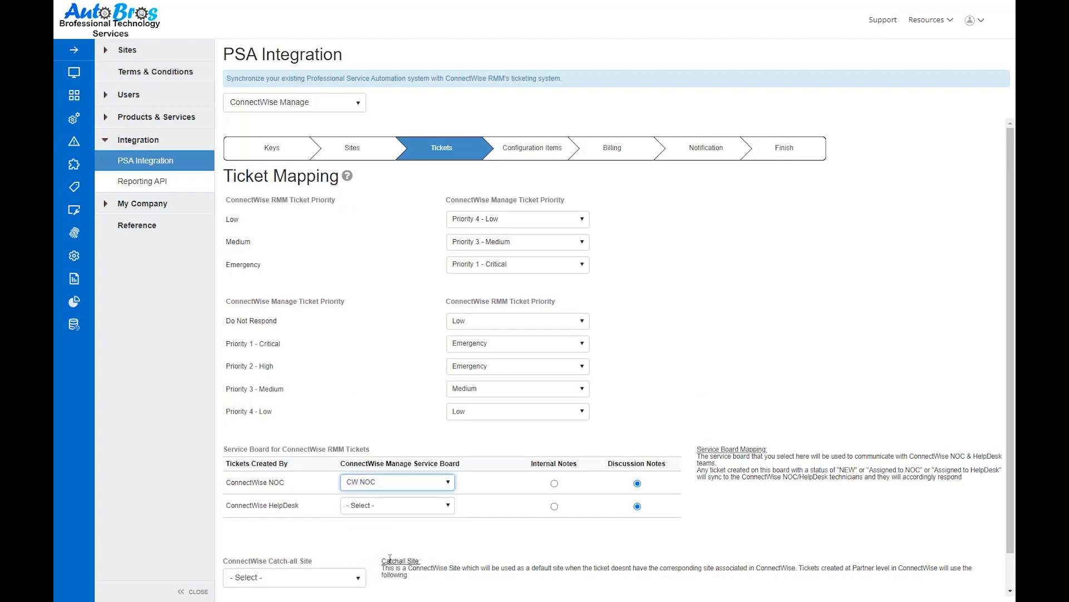
Assign the CW Help Desk board to ConnectWise HelpDesk tickets and set ConnectWise NOC tickets to use internal notes
left_click(388, 507)
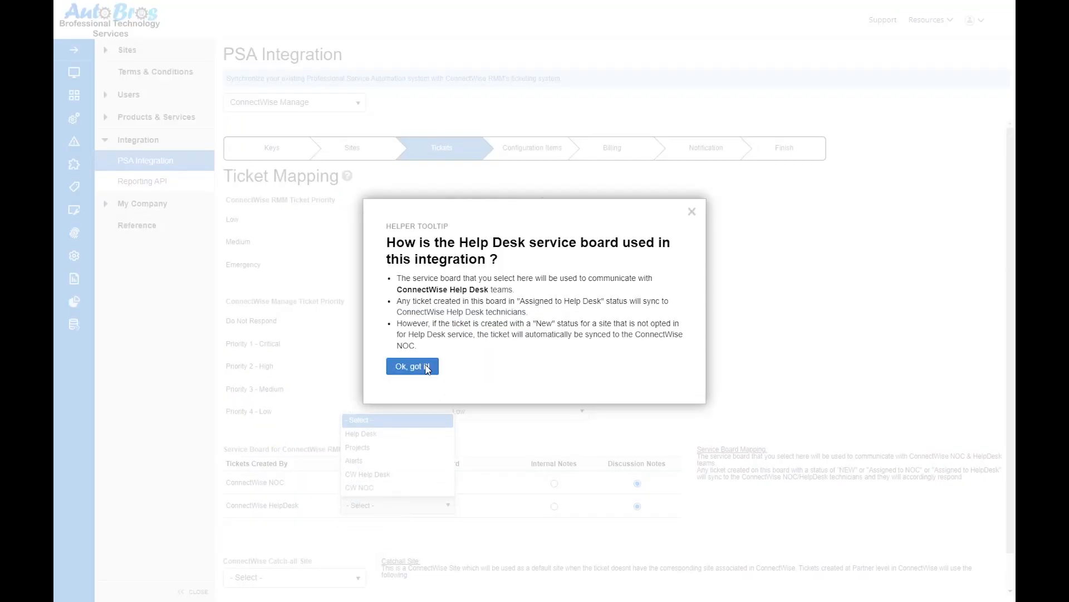
left_click(428, 367)
left_click(409, 509)
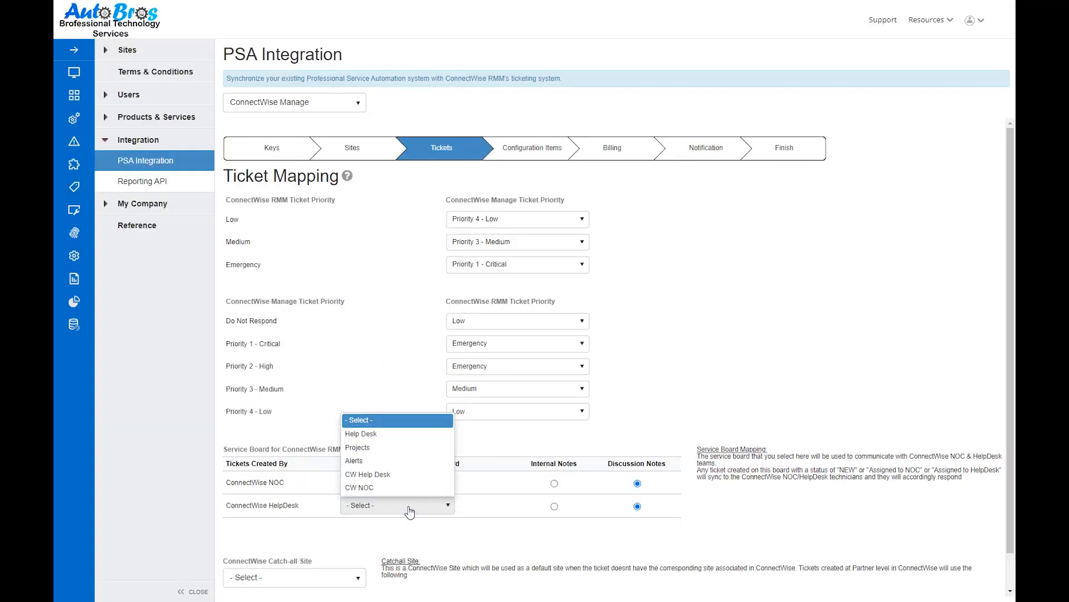
left_click(409, 475)
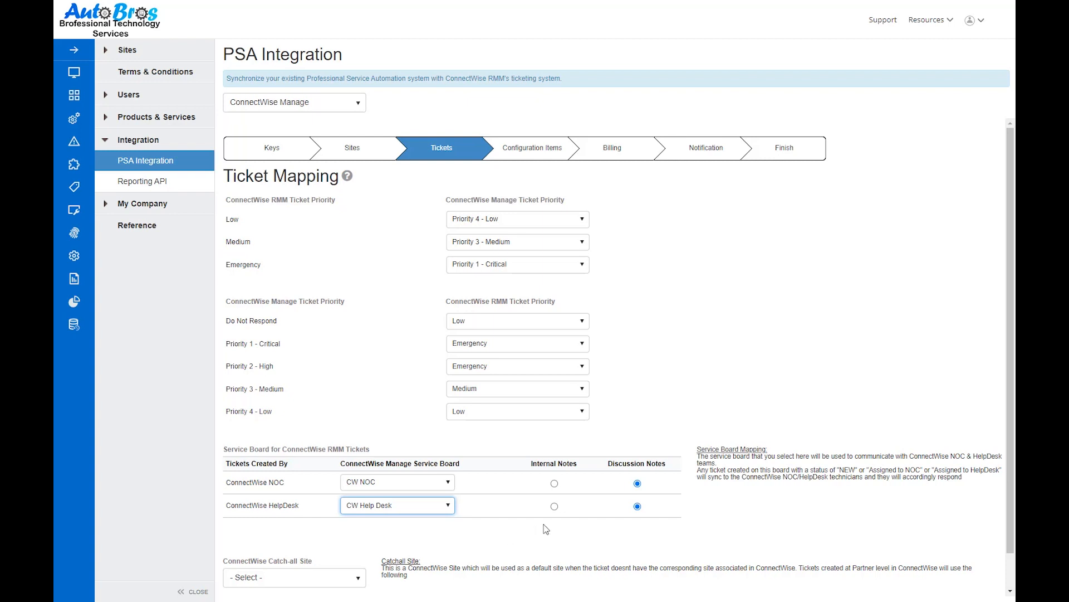
left_click(554, 484)
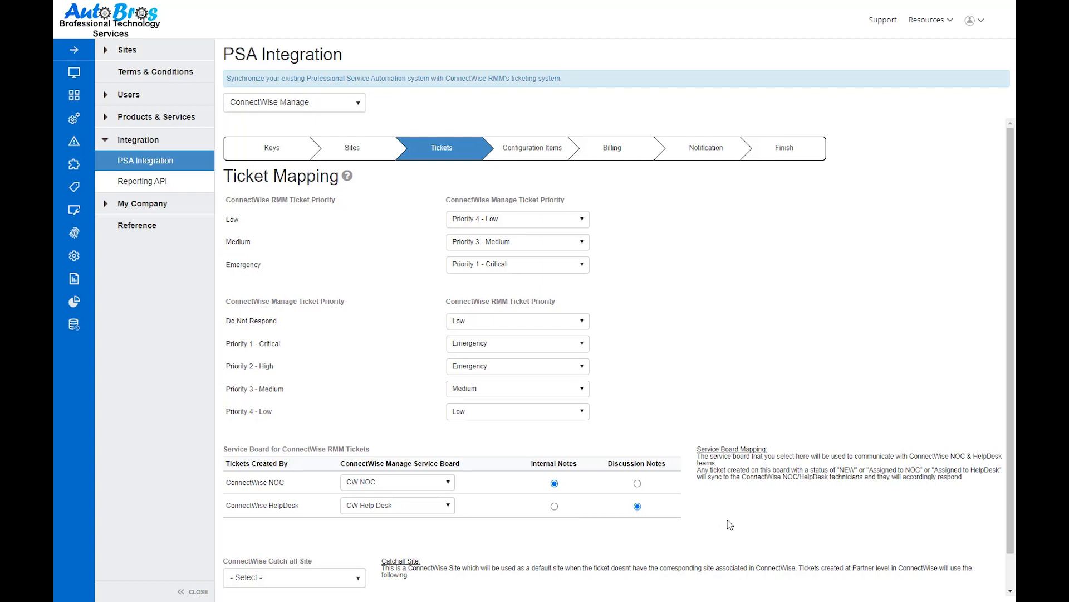
Choose EduAutomate as the ConnectWise catch-all site and continue to the configuration items
scroll(730, 524, "down", 1)
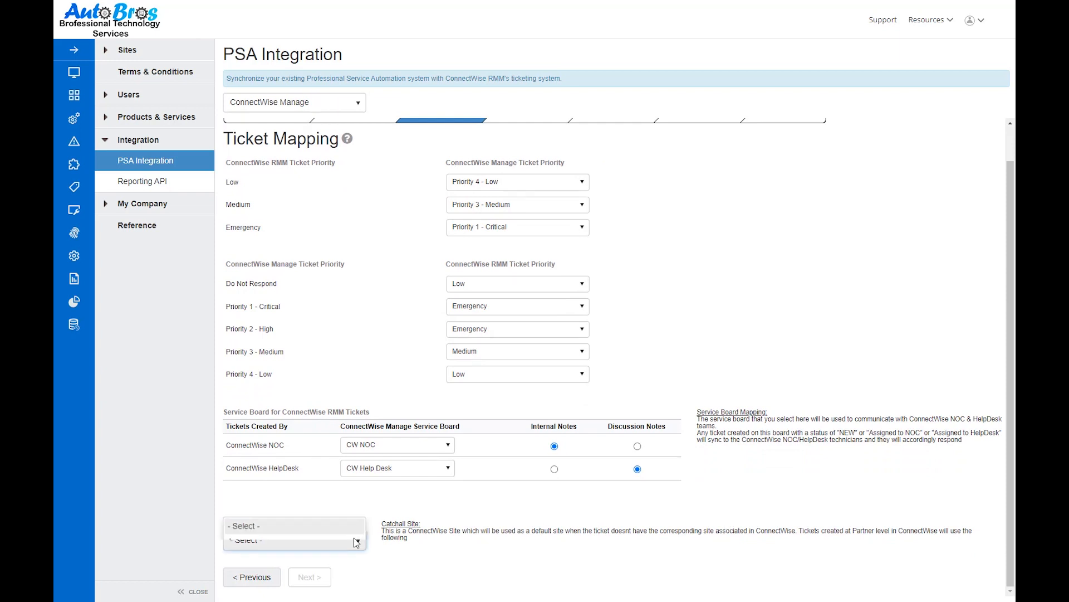
left_click(357, 540)
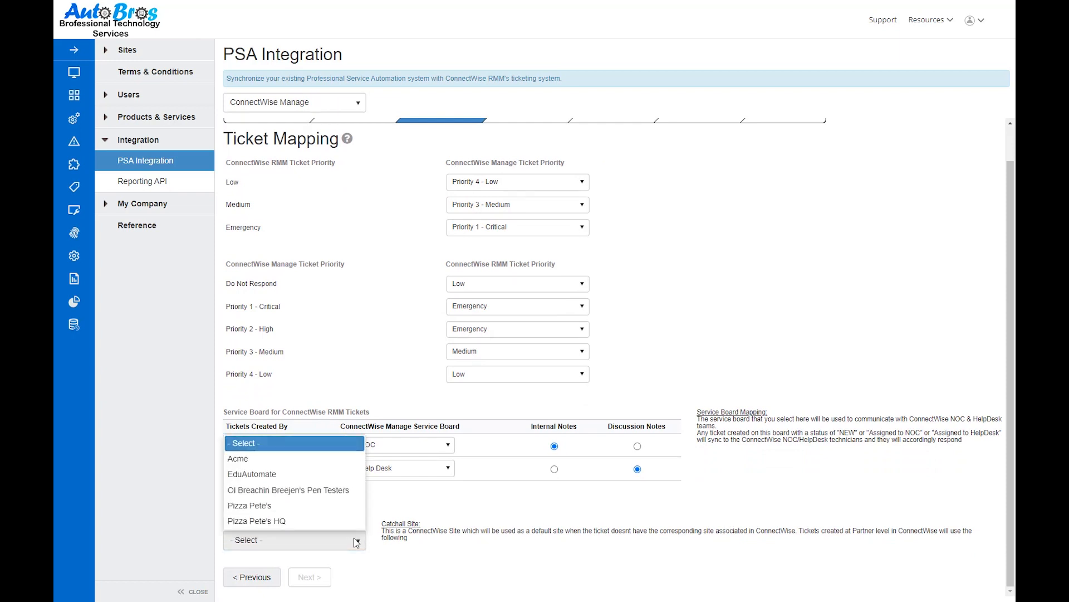
left_click(351, 473)
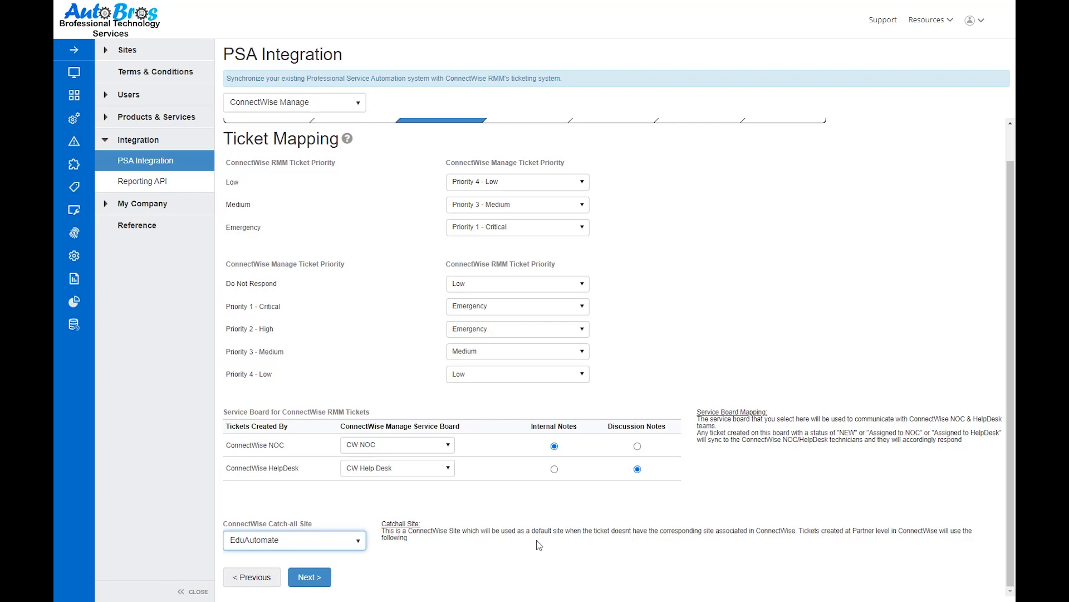
left_click(309, 577)
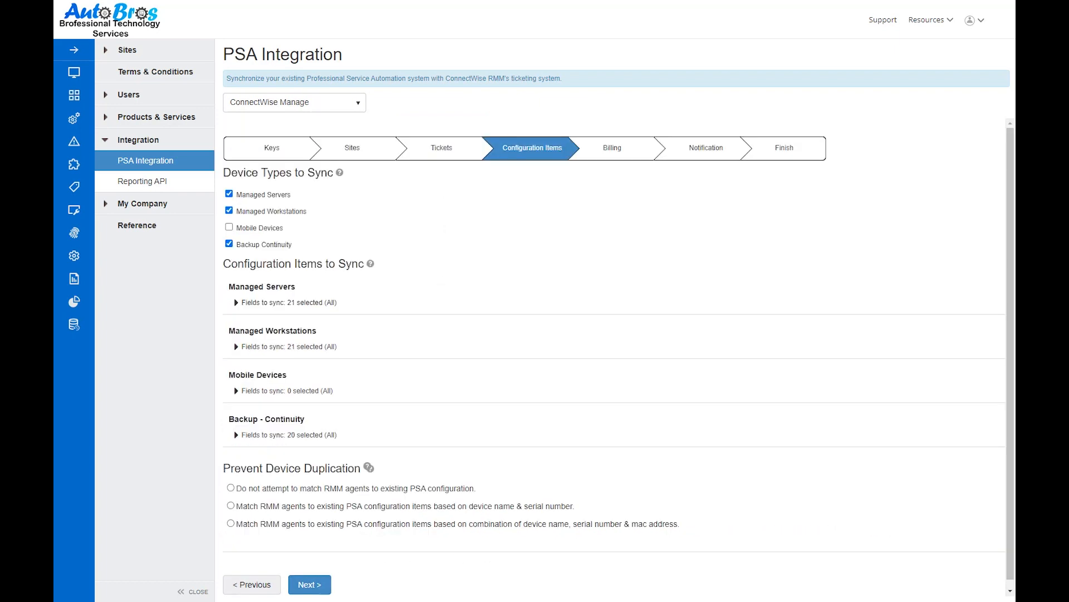
Include mobile devices in the sync, exclude the Warranty Expiration Date field for managed workstations, and continue to billing
scroll(614, 357, "down", 1)
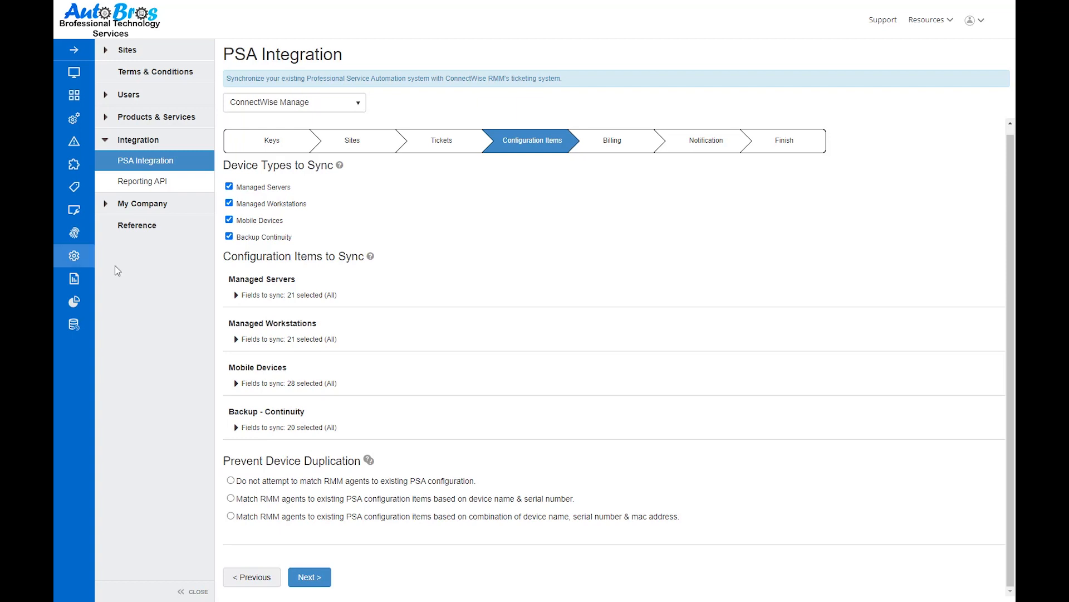
left_click(236, 339)
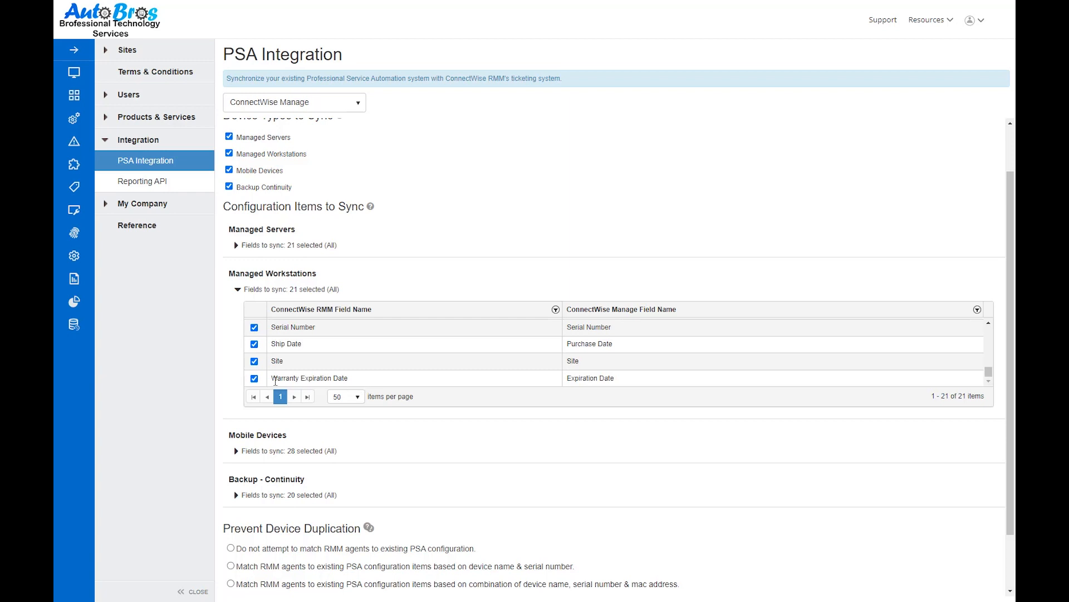
left_click(255, 379)
scroll(476, 461, "down", 2)
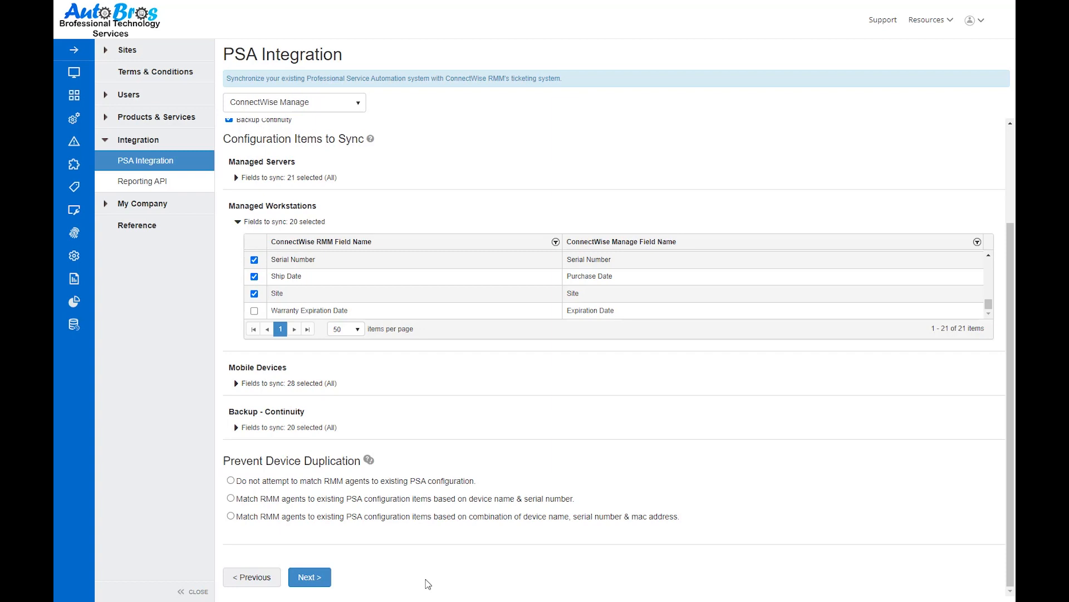
left_click(326, 580)
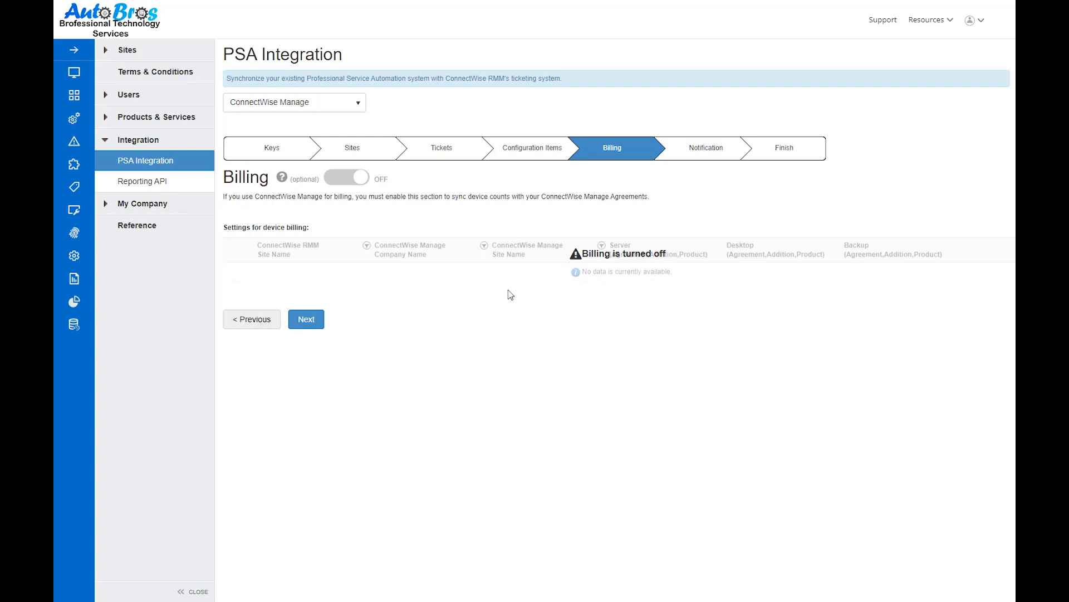
Turn on billing, expand the Acme site's device billing settings, and continue to the notification settings
left_click(346, 178)
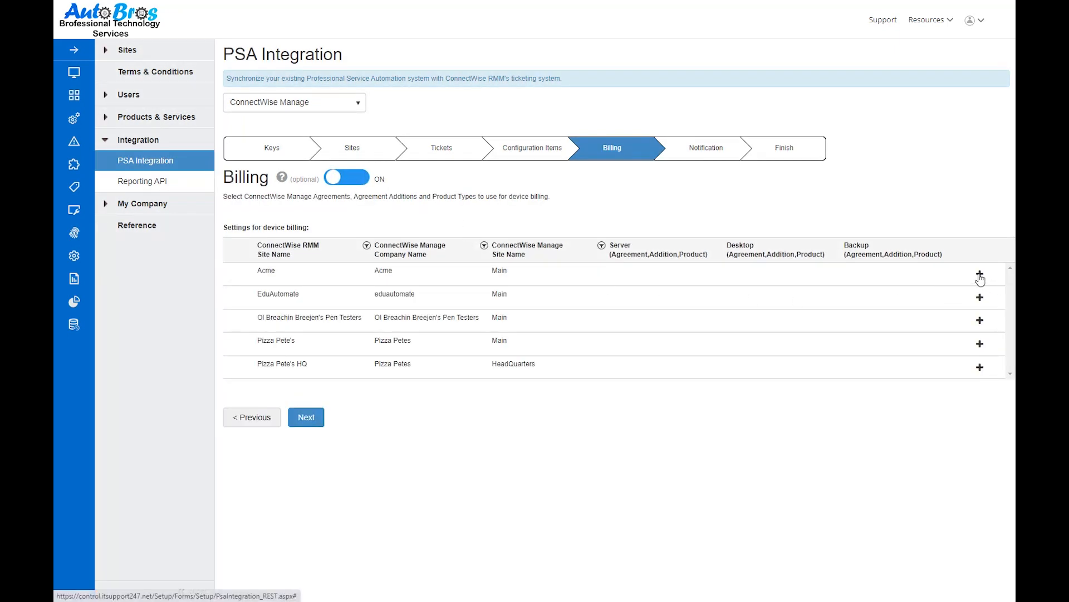
left_click(979, 275)
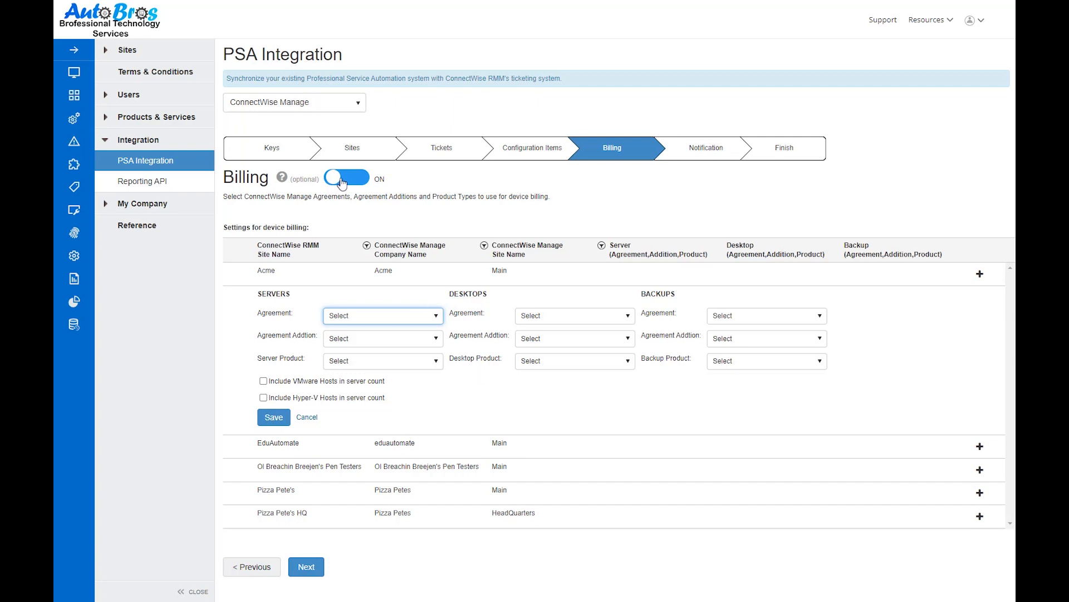
left_click(306, 567)
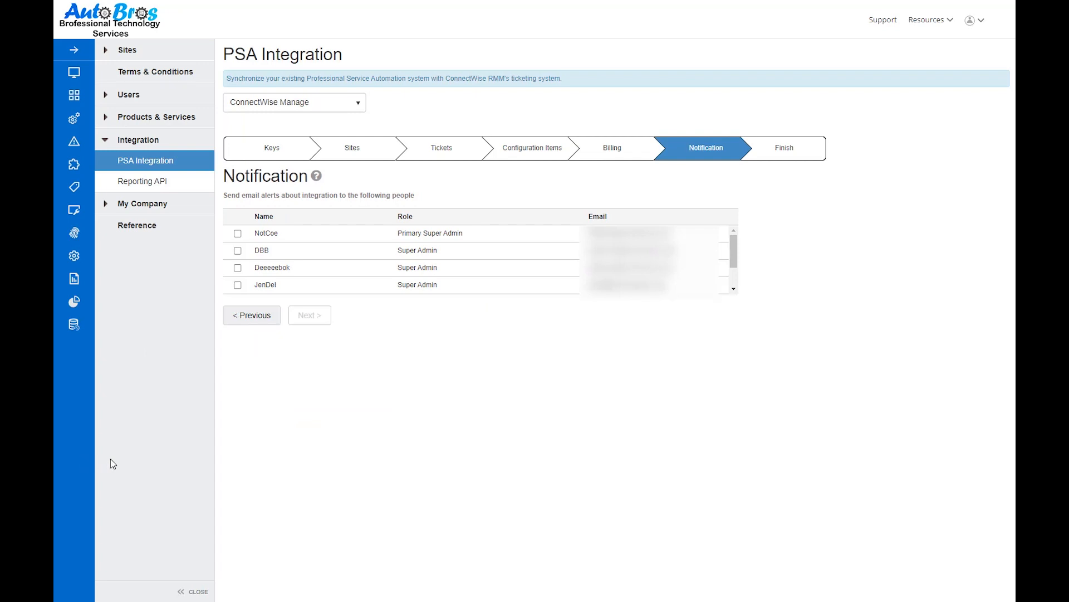
Select the first user with the Super Admin role as the email alert recipient and activate the integration
left_click(238, 251)
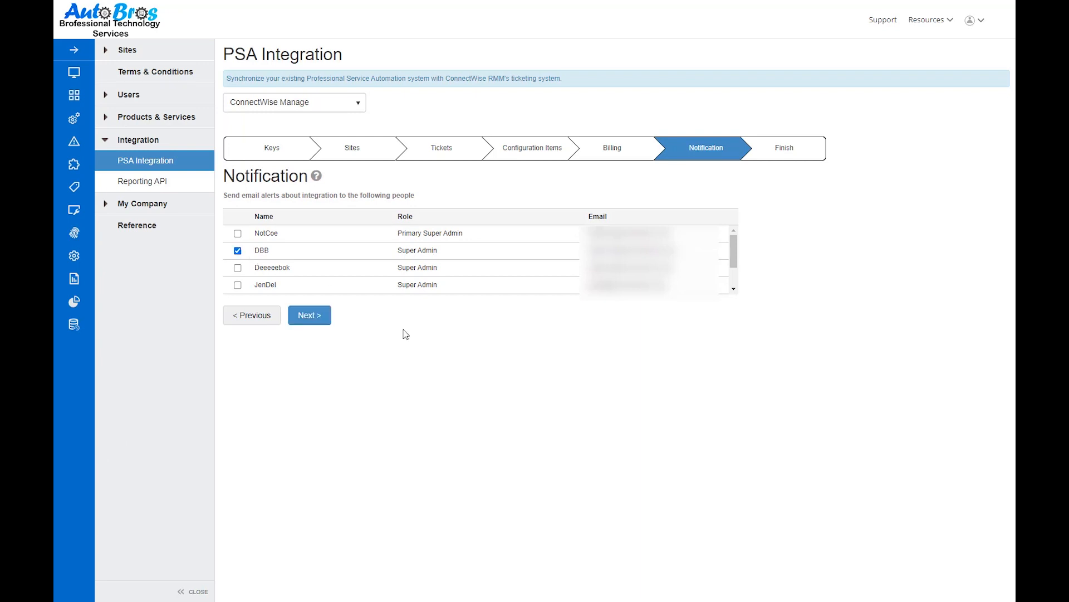
left_click(321, 317)
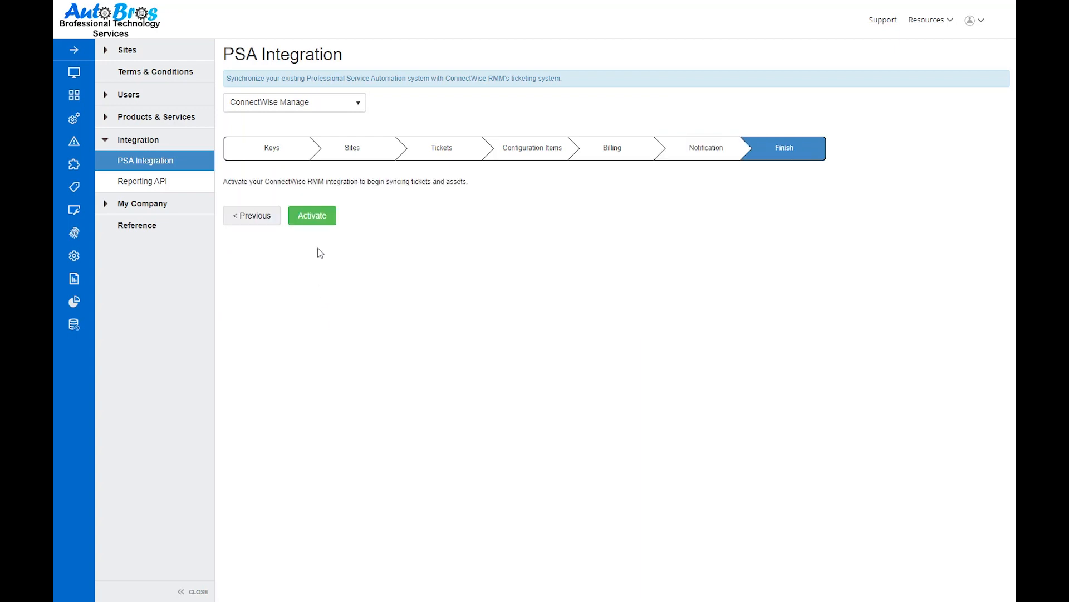
left_click(318, 222)
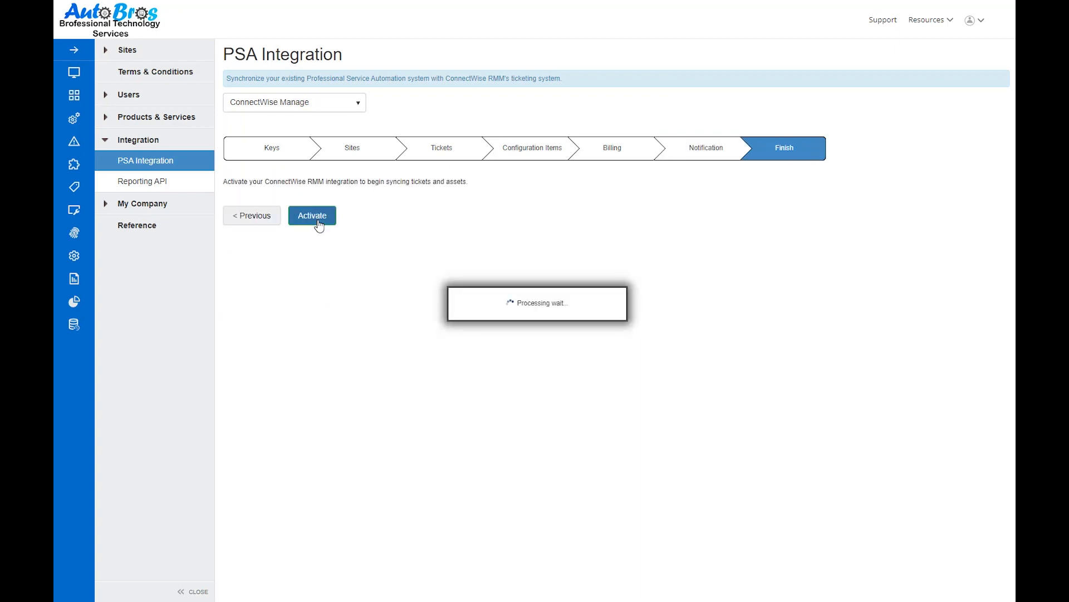